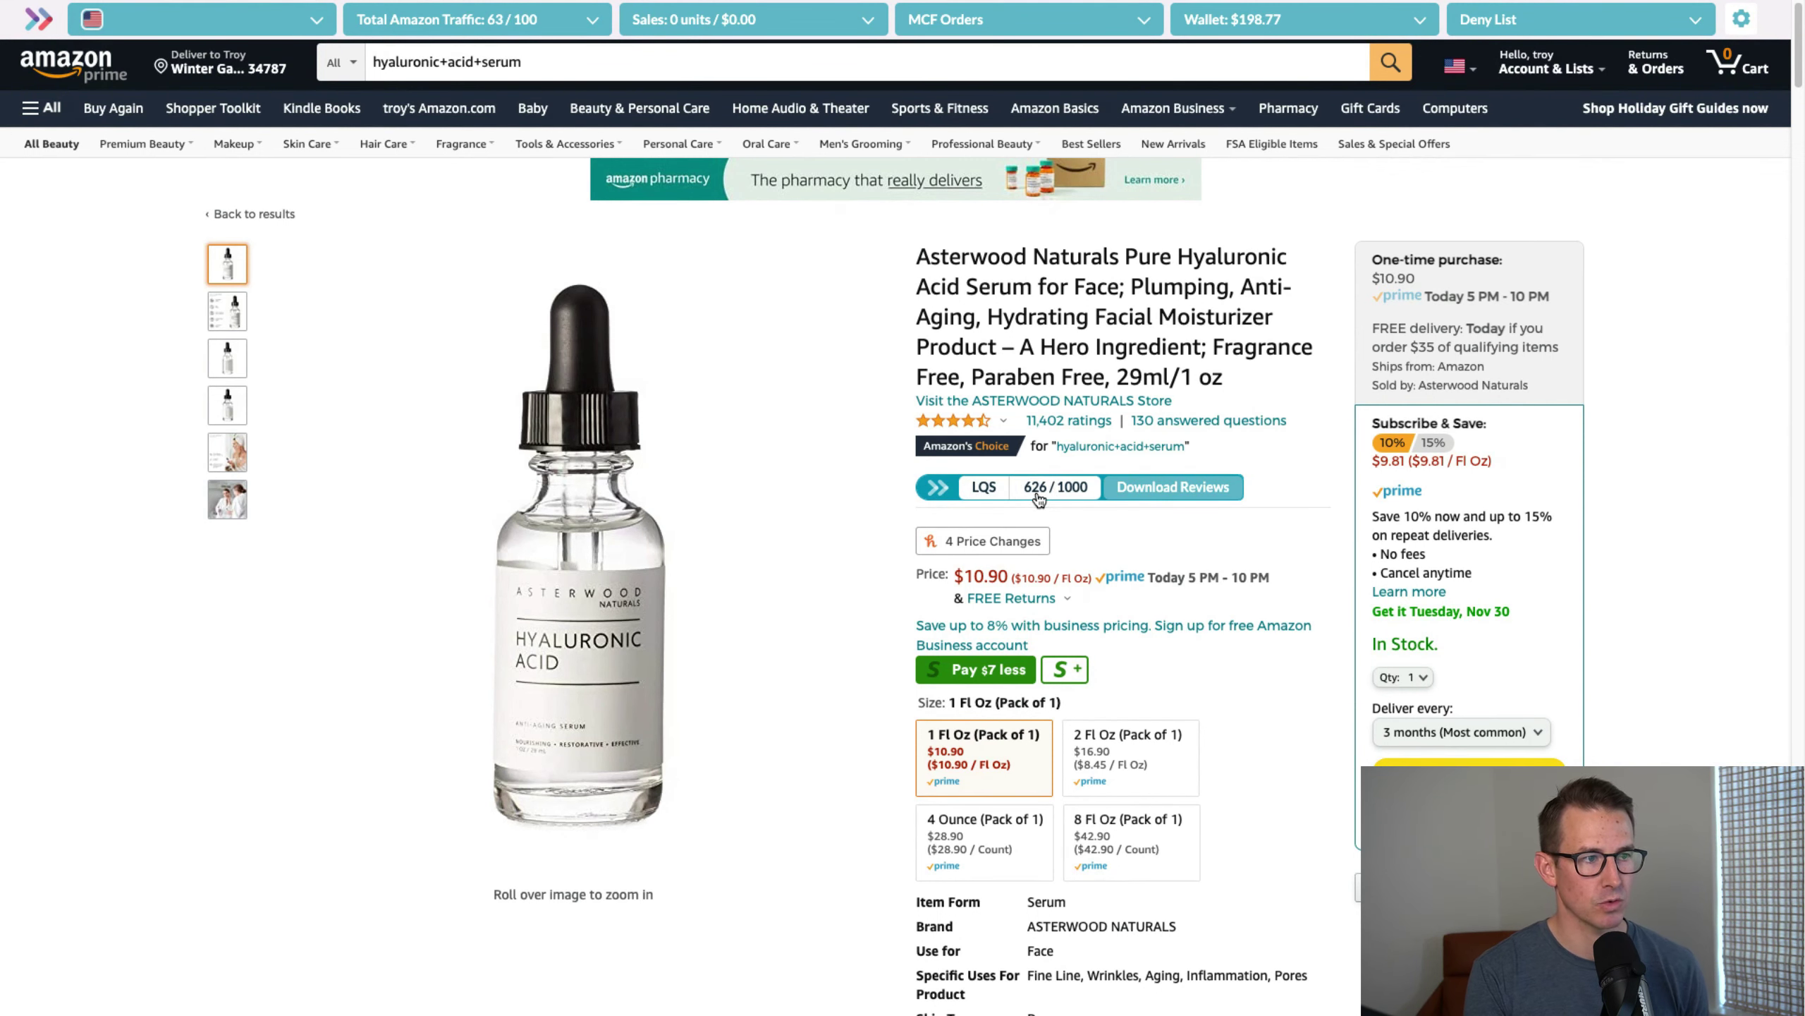
Step: Open the serum's LQS breakdown and expand the Keyword Quality Score (230 / 400) details
left_click(1039, 498)
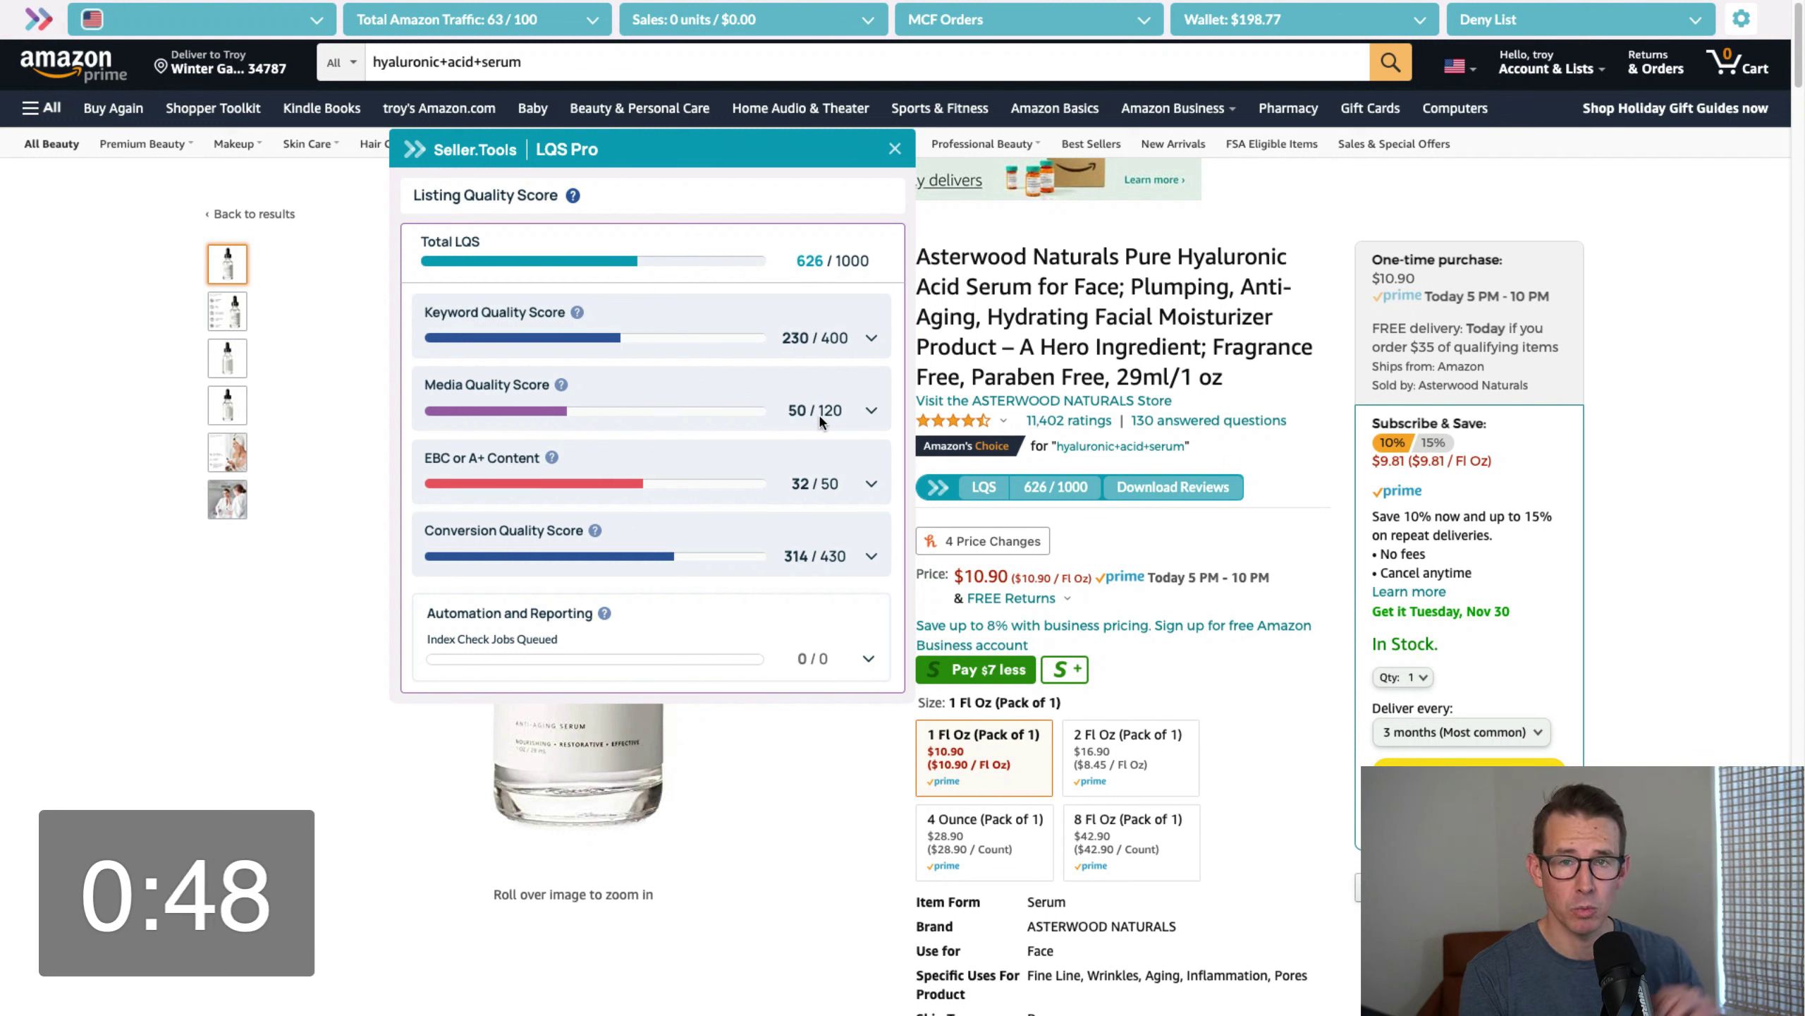
left_click(630, 318)
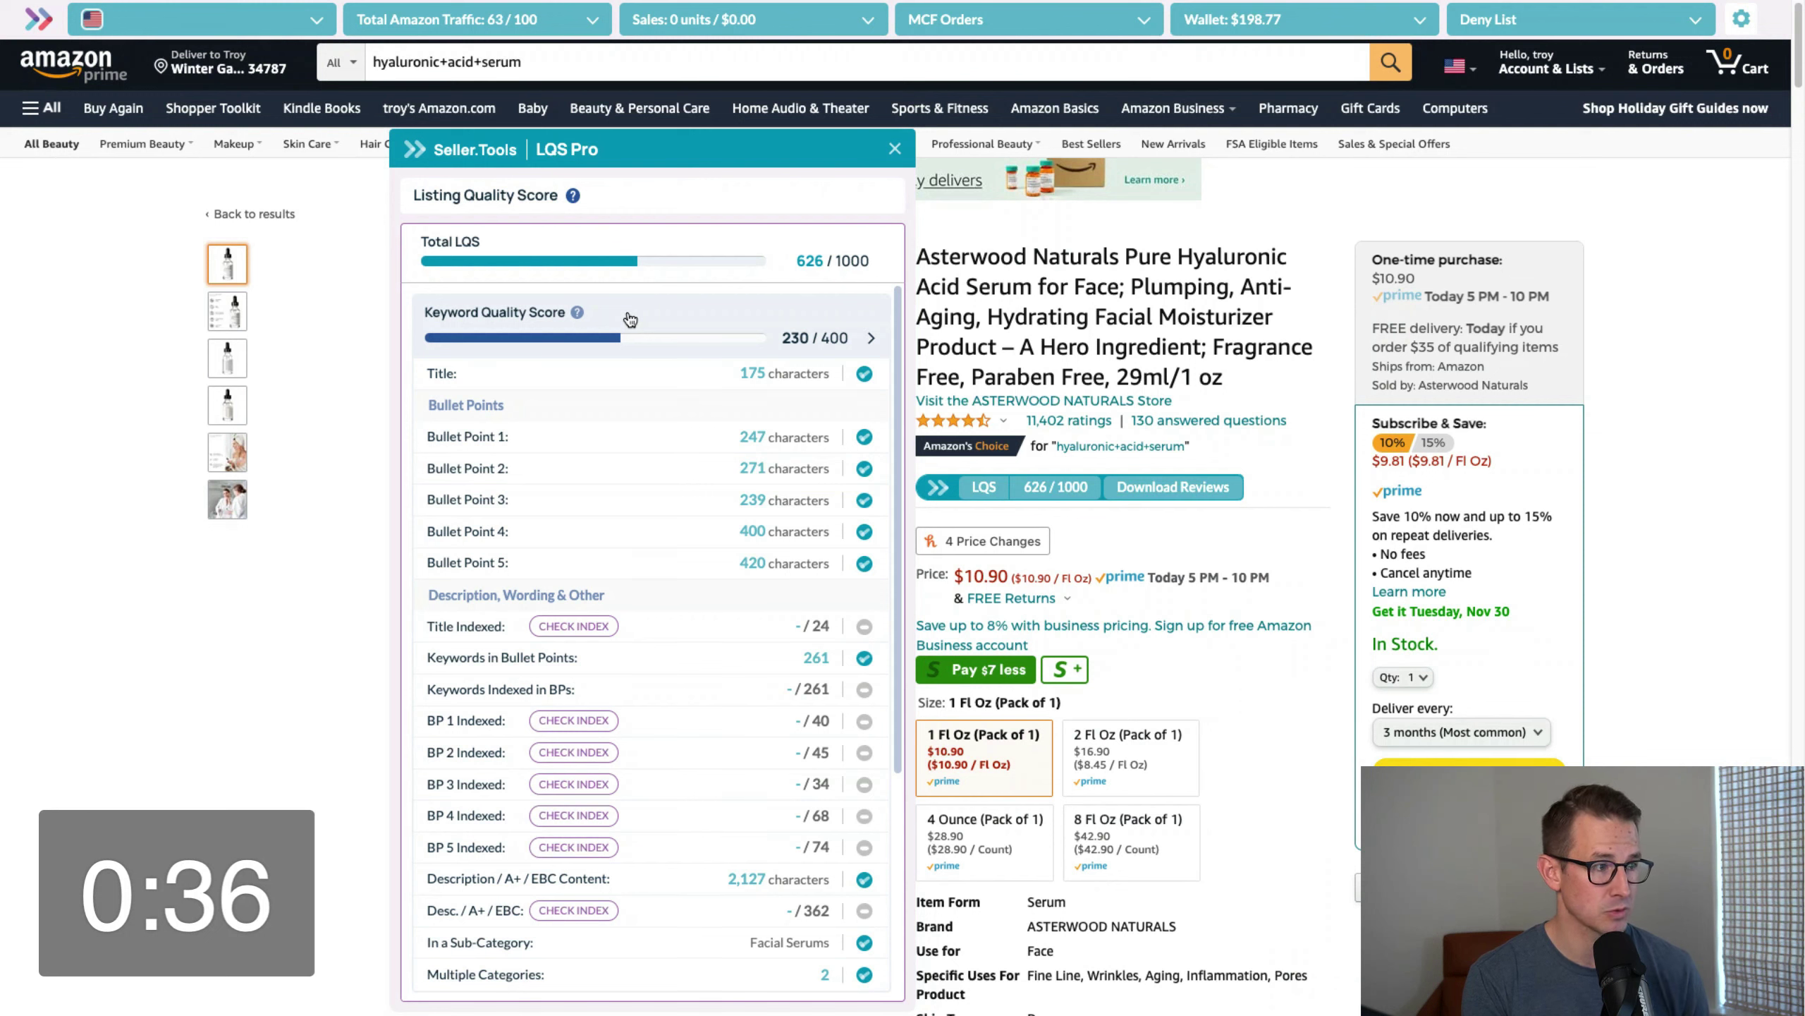
Step: Run index checks for the Title, BP 1 and BP 2, shifting the panel left
left_click(573, 625)
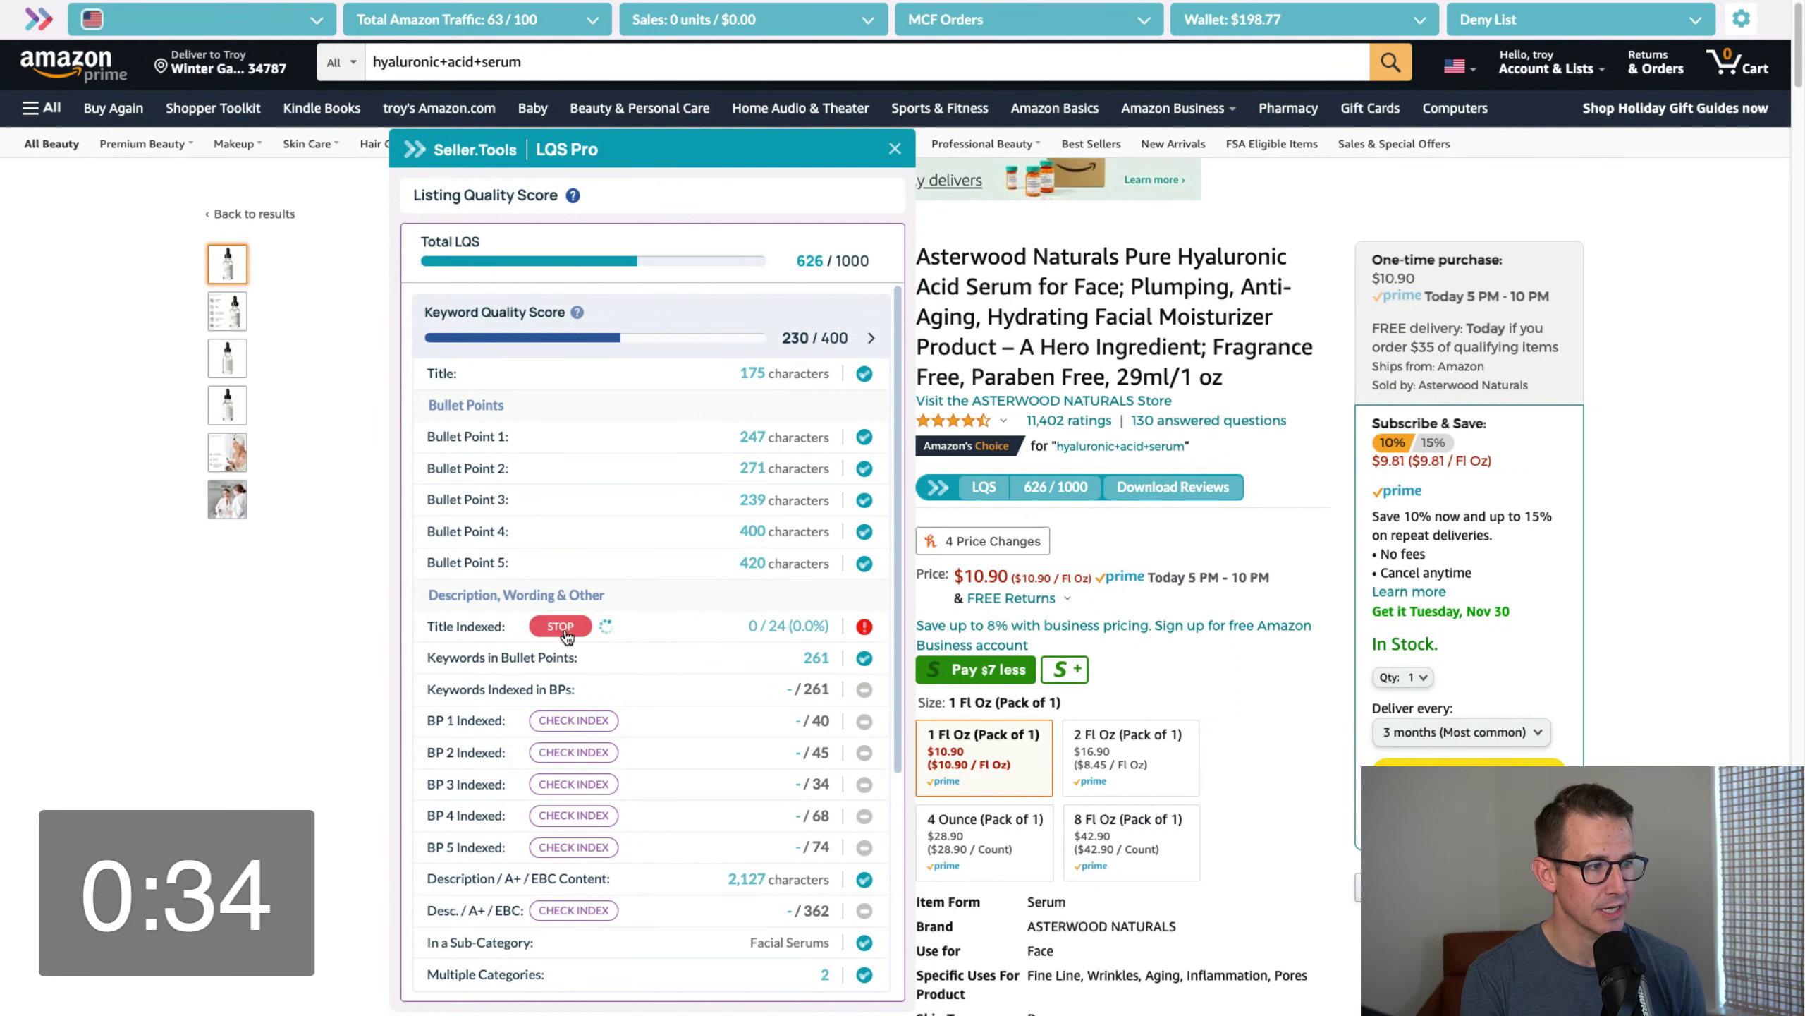
left_click(578, 718)
left_click_drag(687, 158, 625, 154)
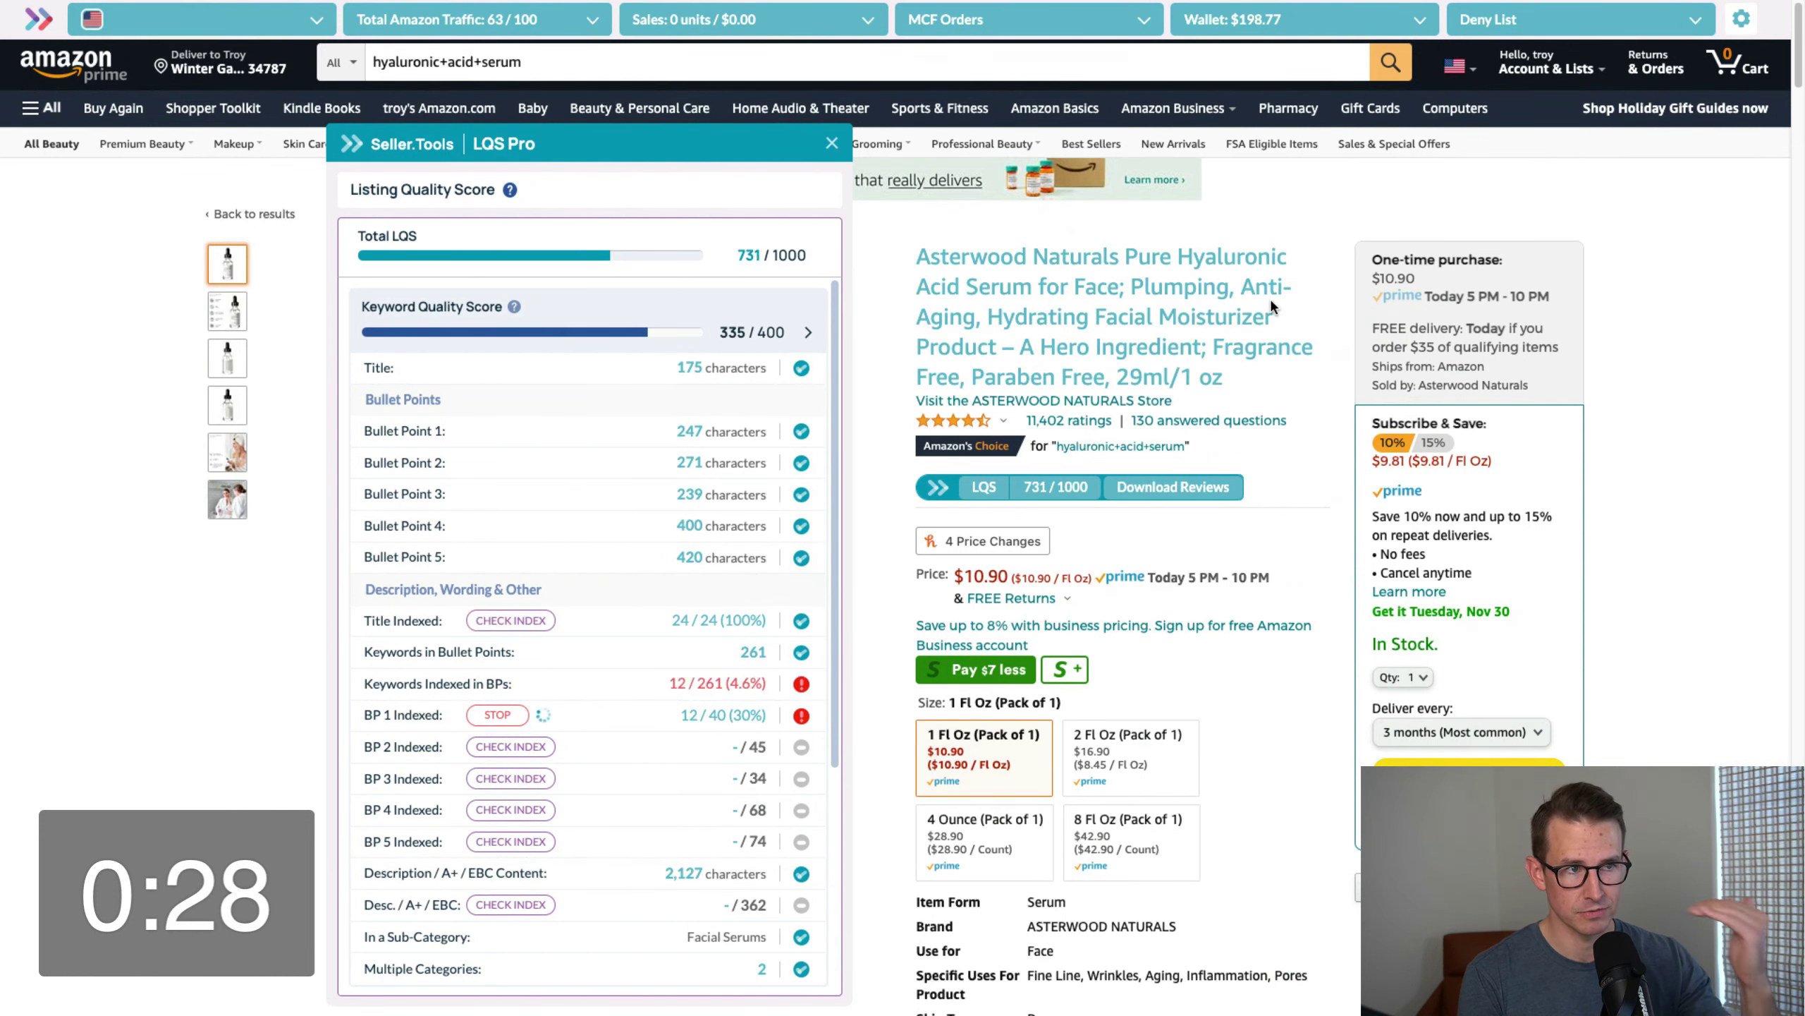
scroll(1270, 299, "down", 7)
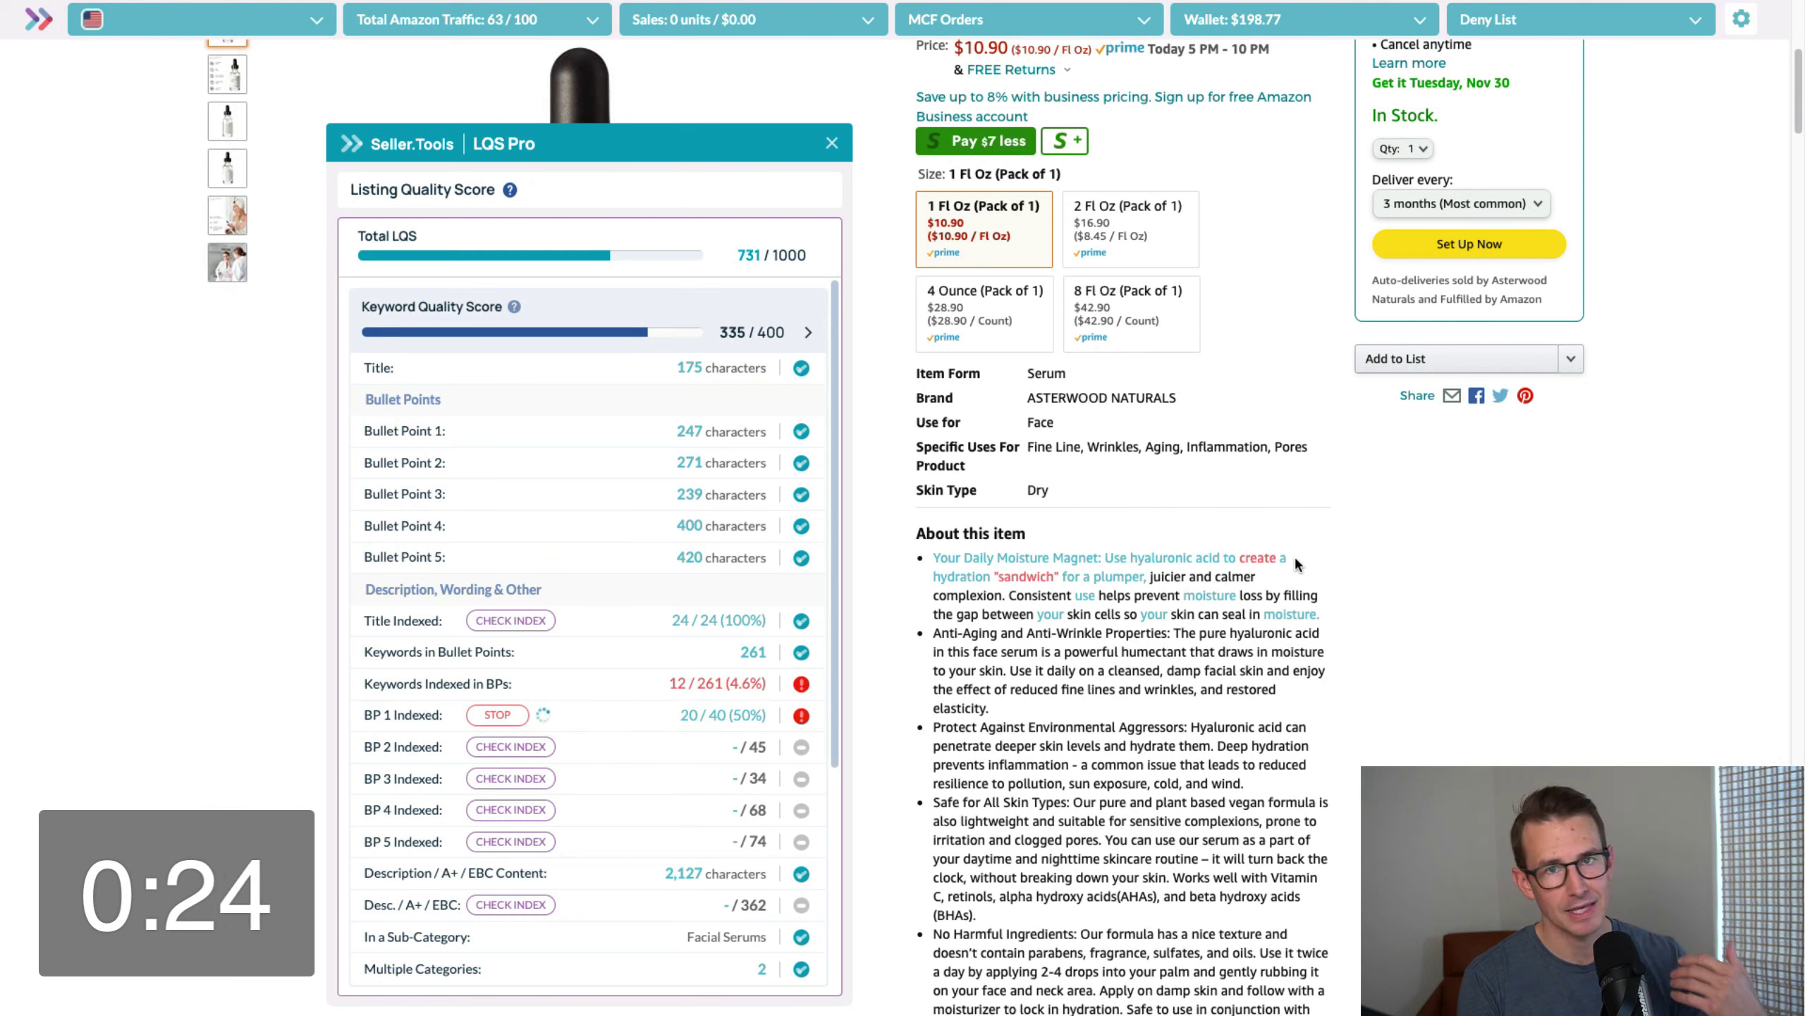
left_click(531, 748)
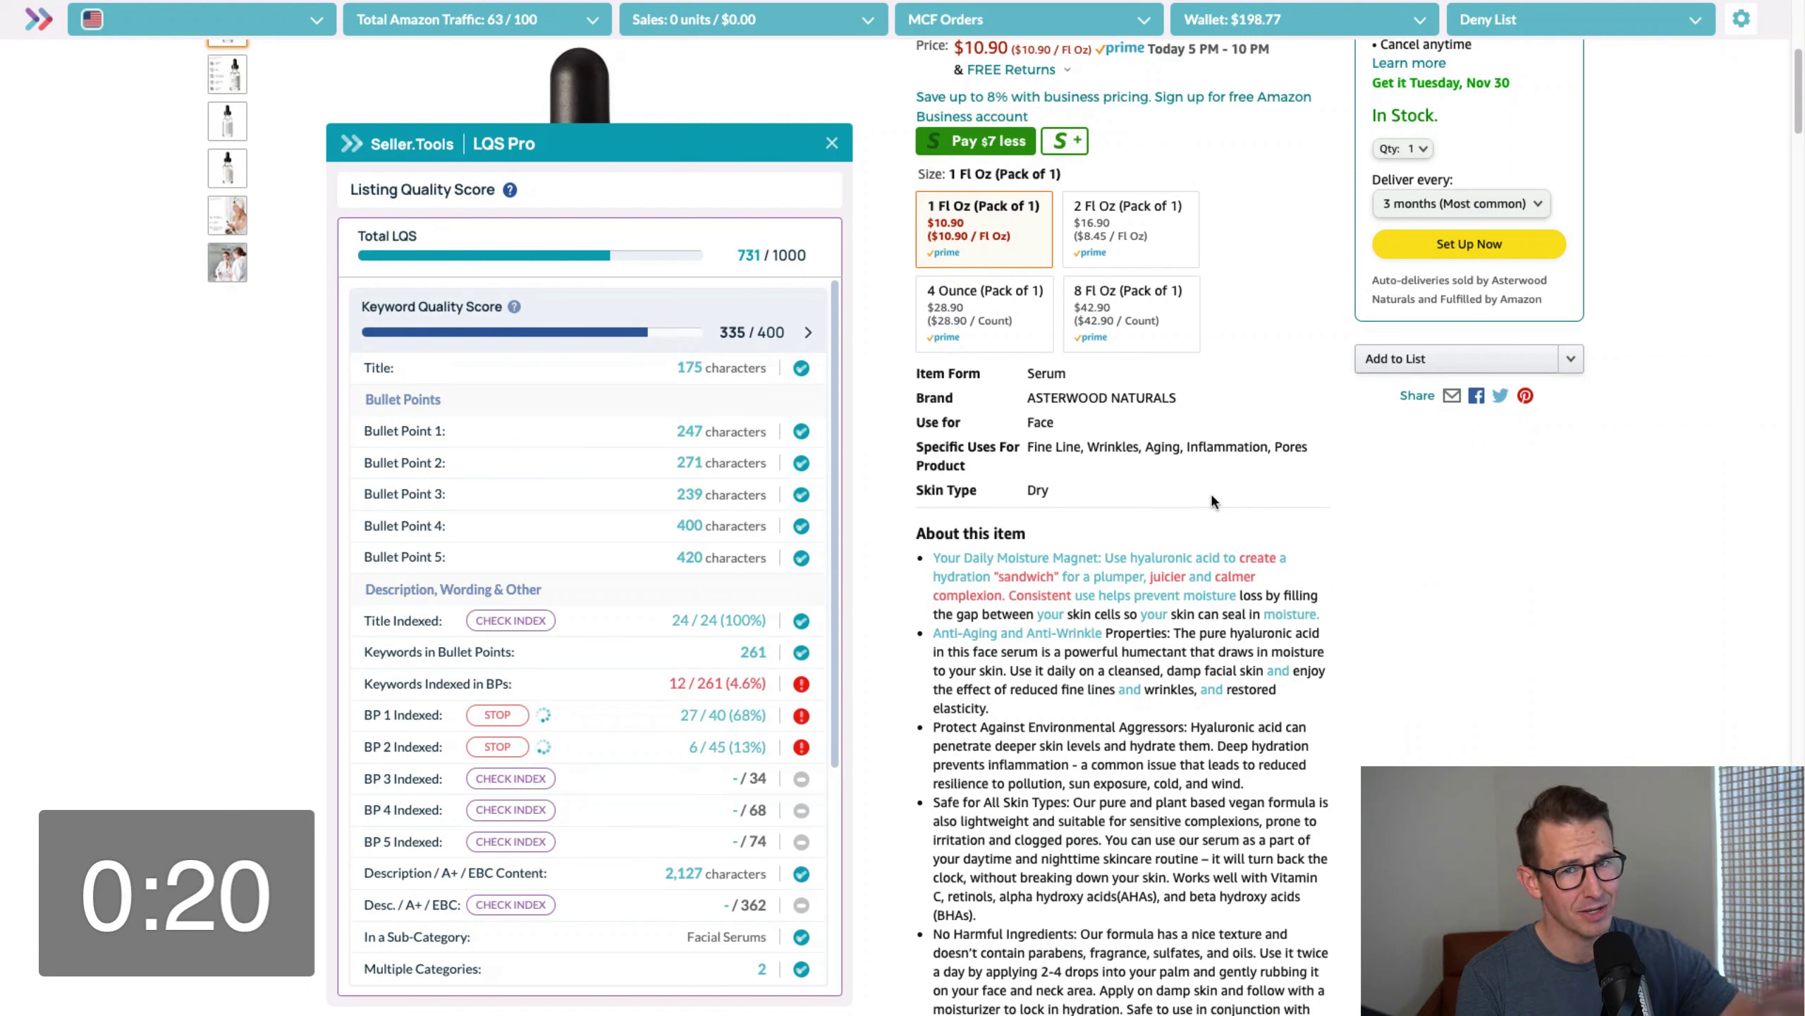
scroll(733, 520, "down", 3)
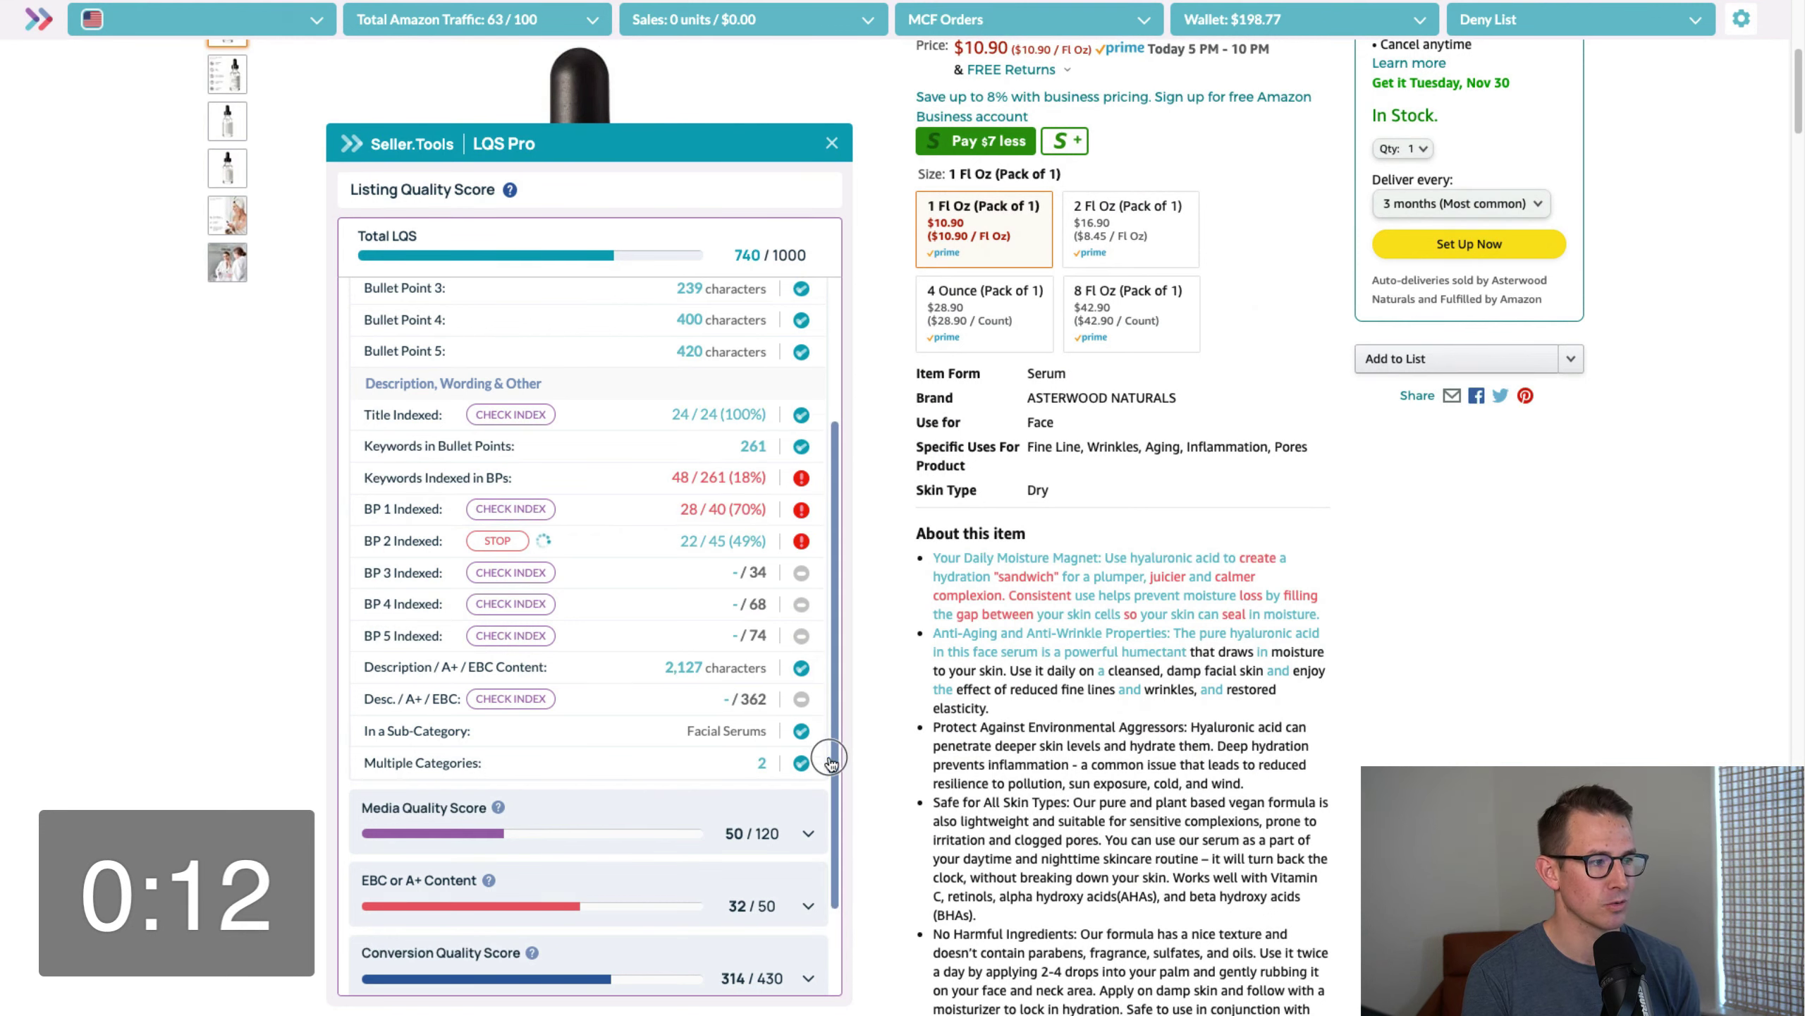
scroll(829, 759, "down", 3)
Step: Expand the Media Quality Score (50 / 120) to show 6 / 9 images and no videos
left_click(652, 705)
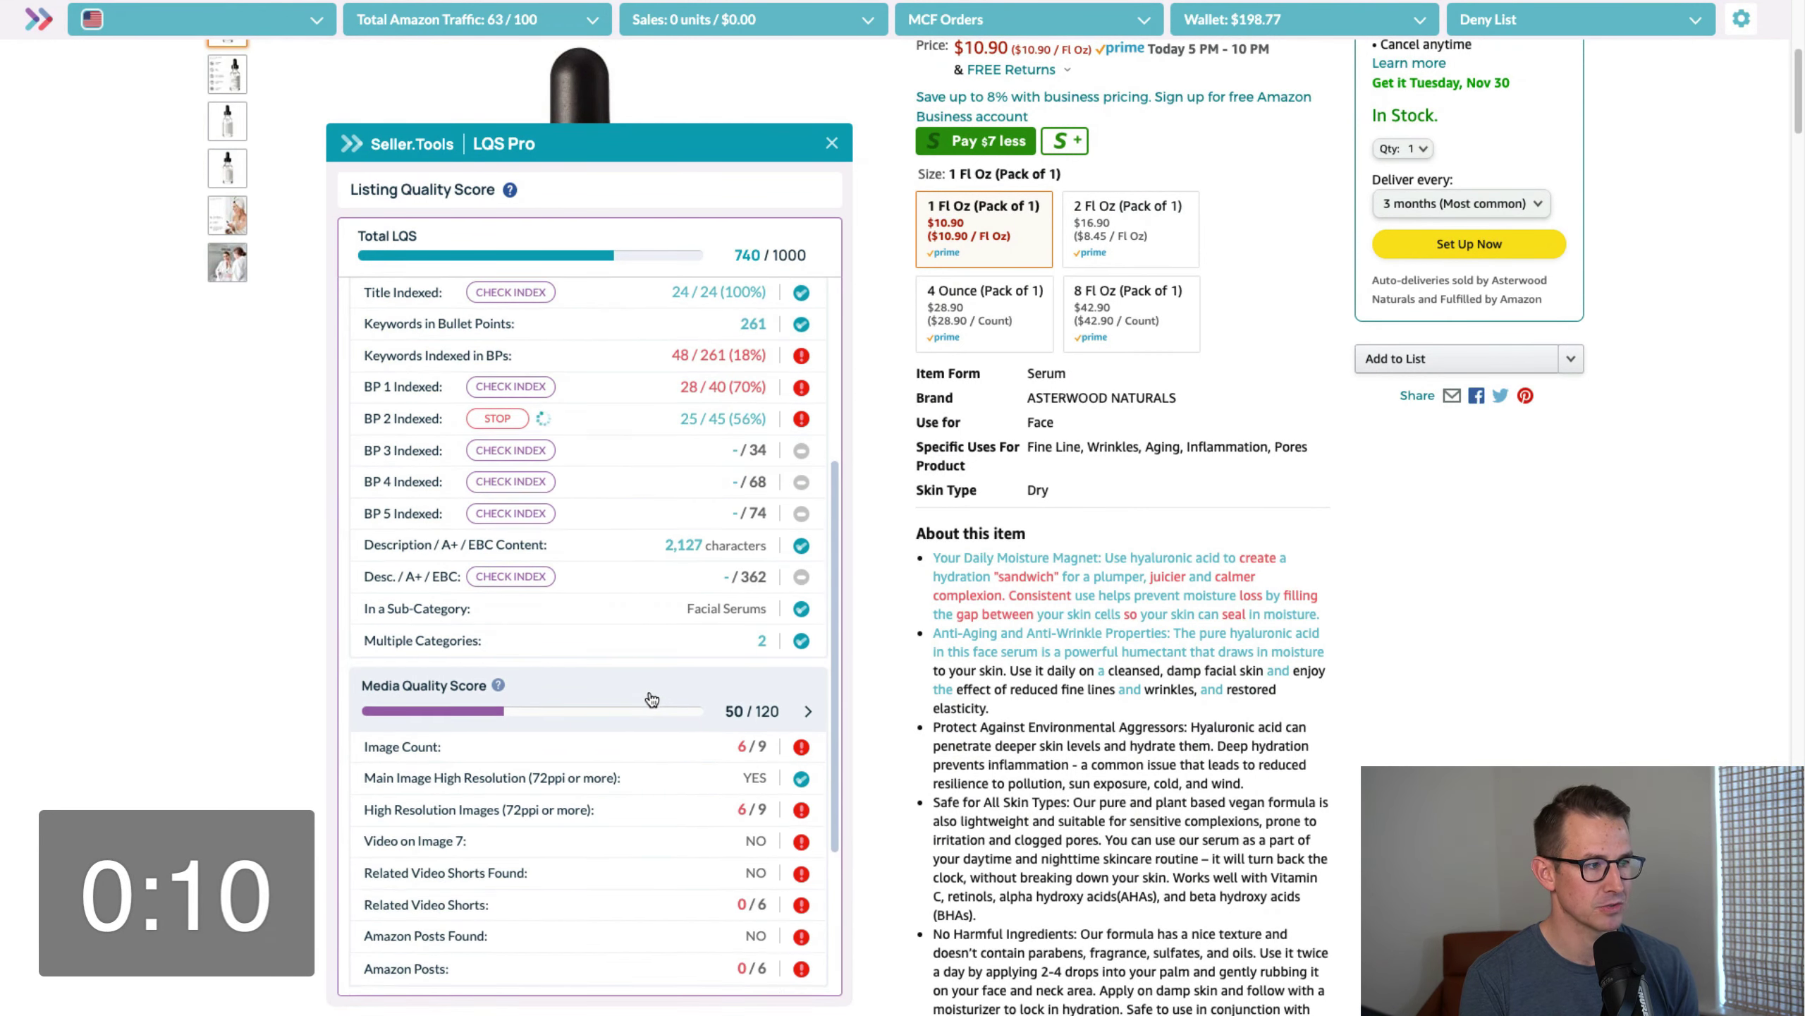
scroll(649, 699, "down", 3)
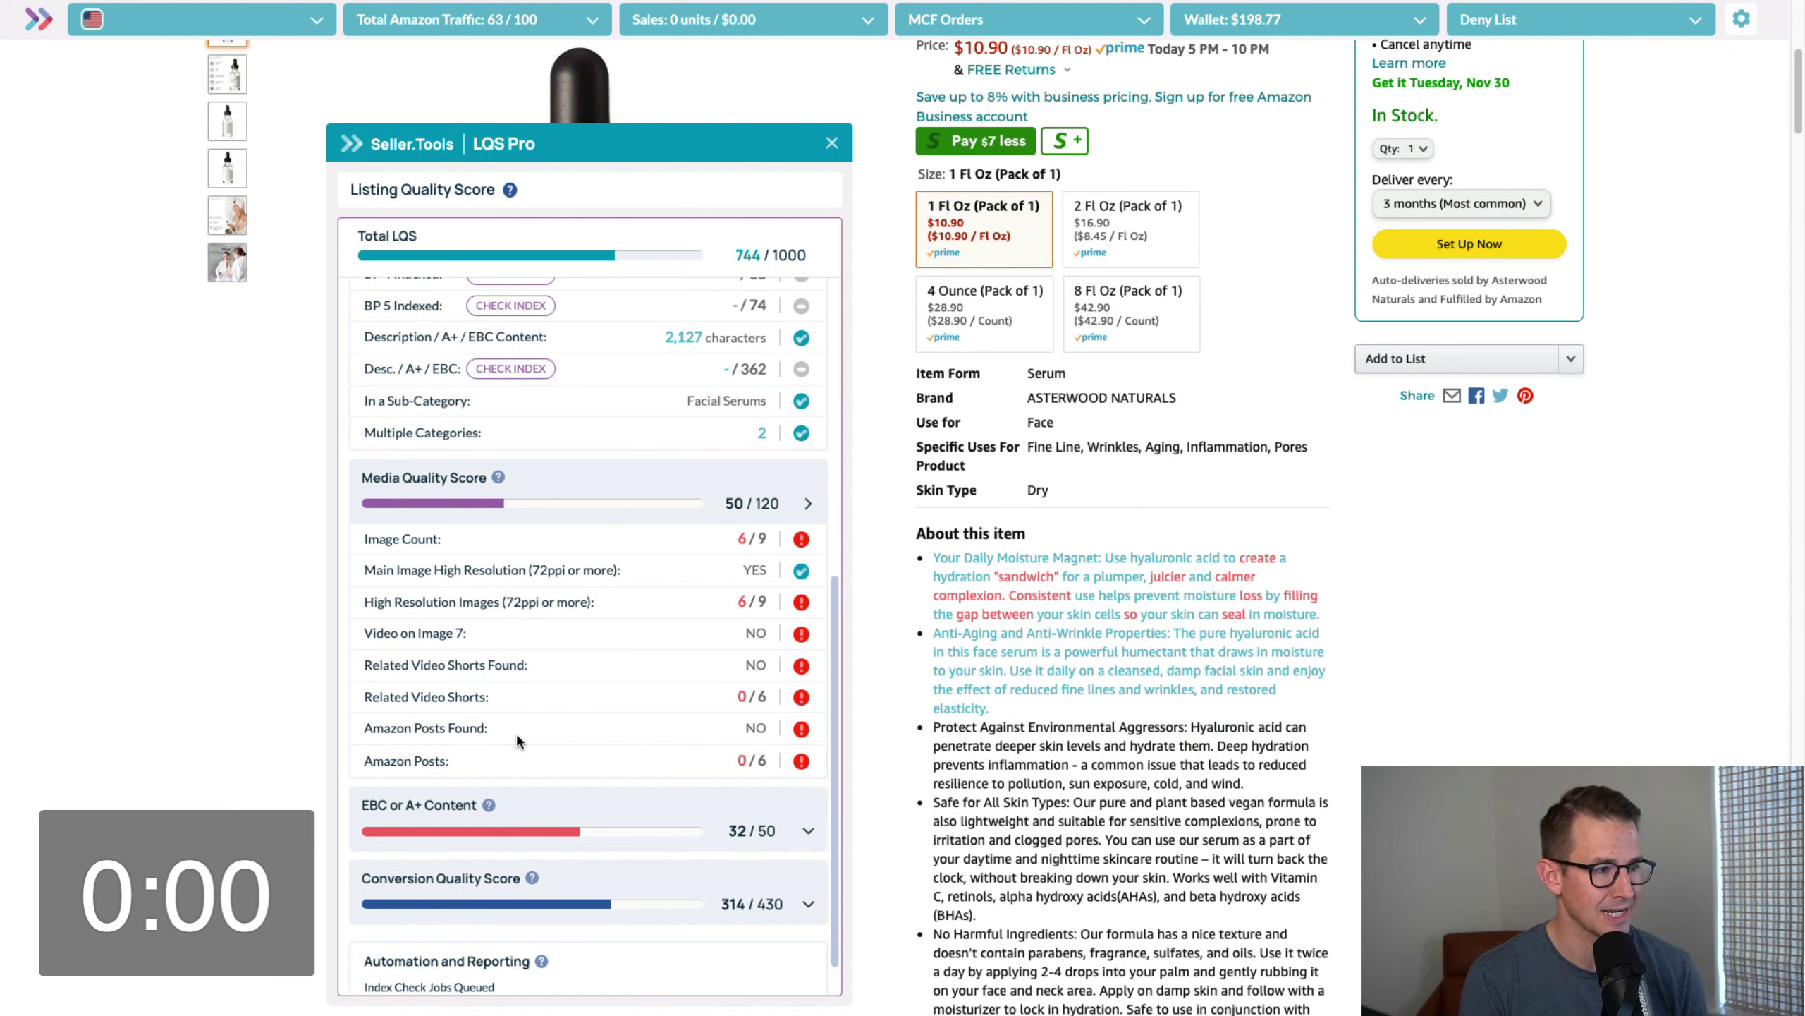
Step: Expand the EBC or A+ Content details and scroll through their rows
scroll(818, 796, "down", 1)
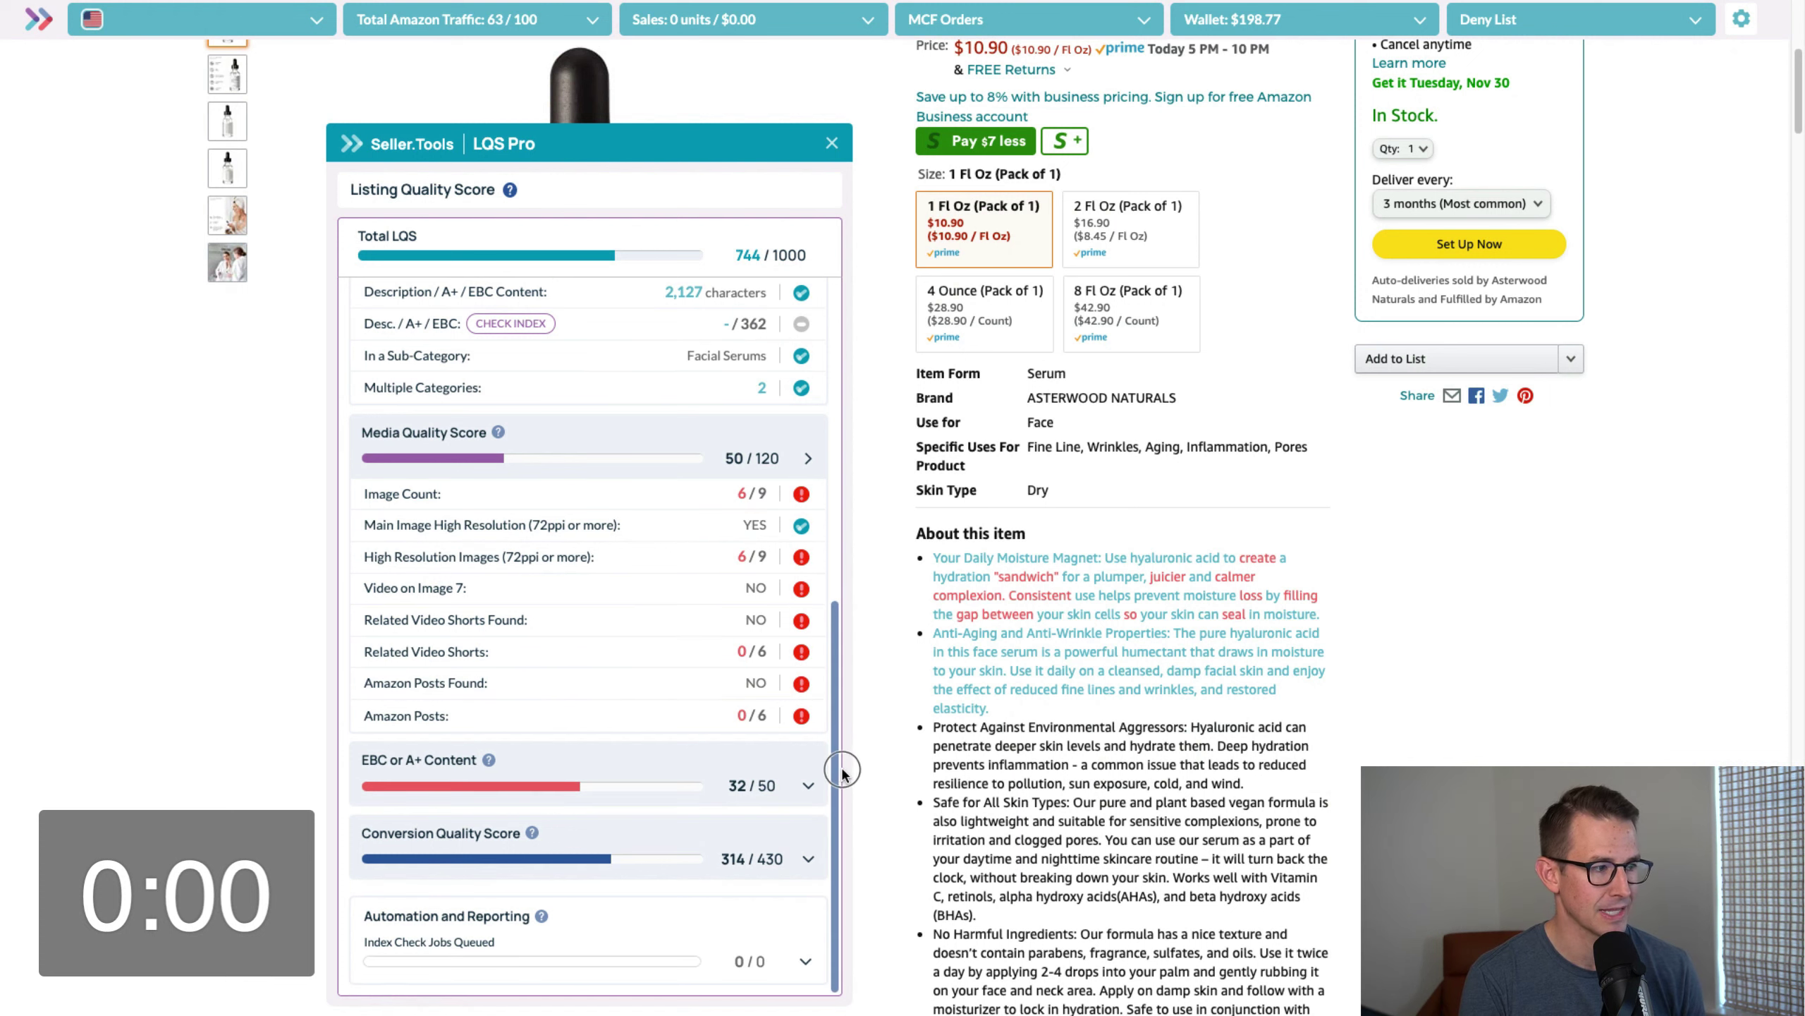
left_click(658, 775)
scroll(632, 390, "down", 5)
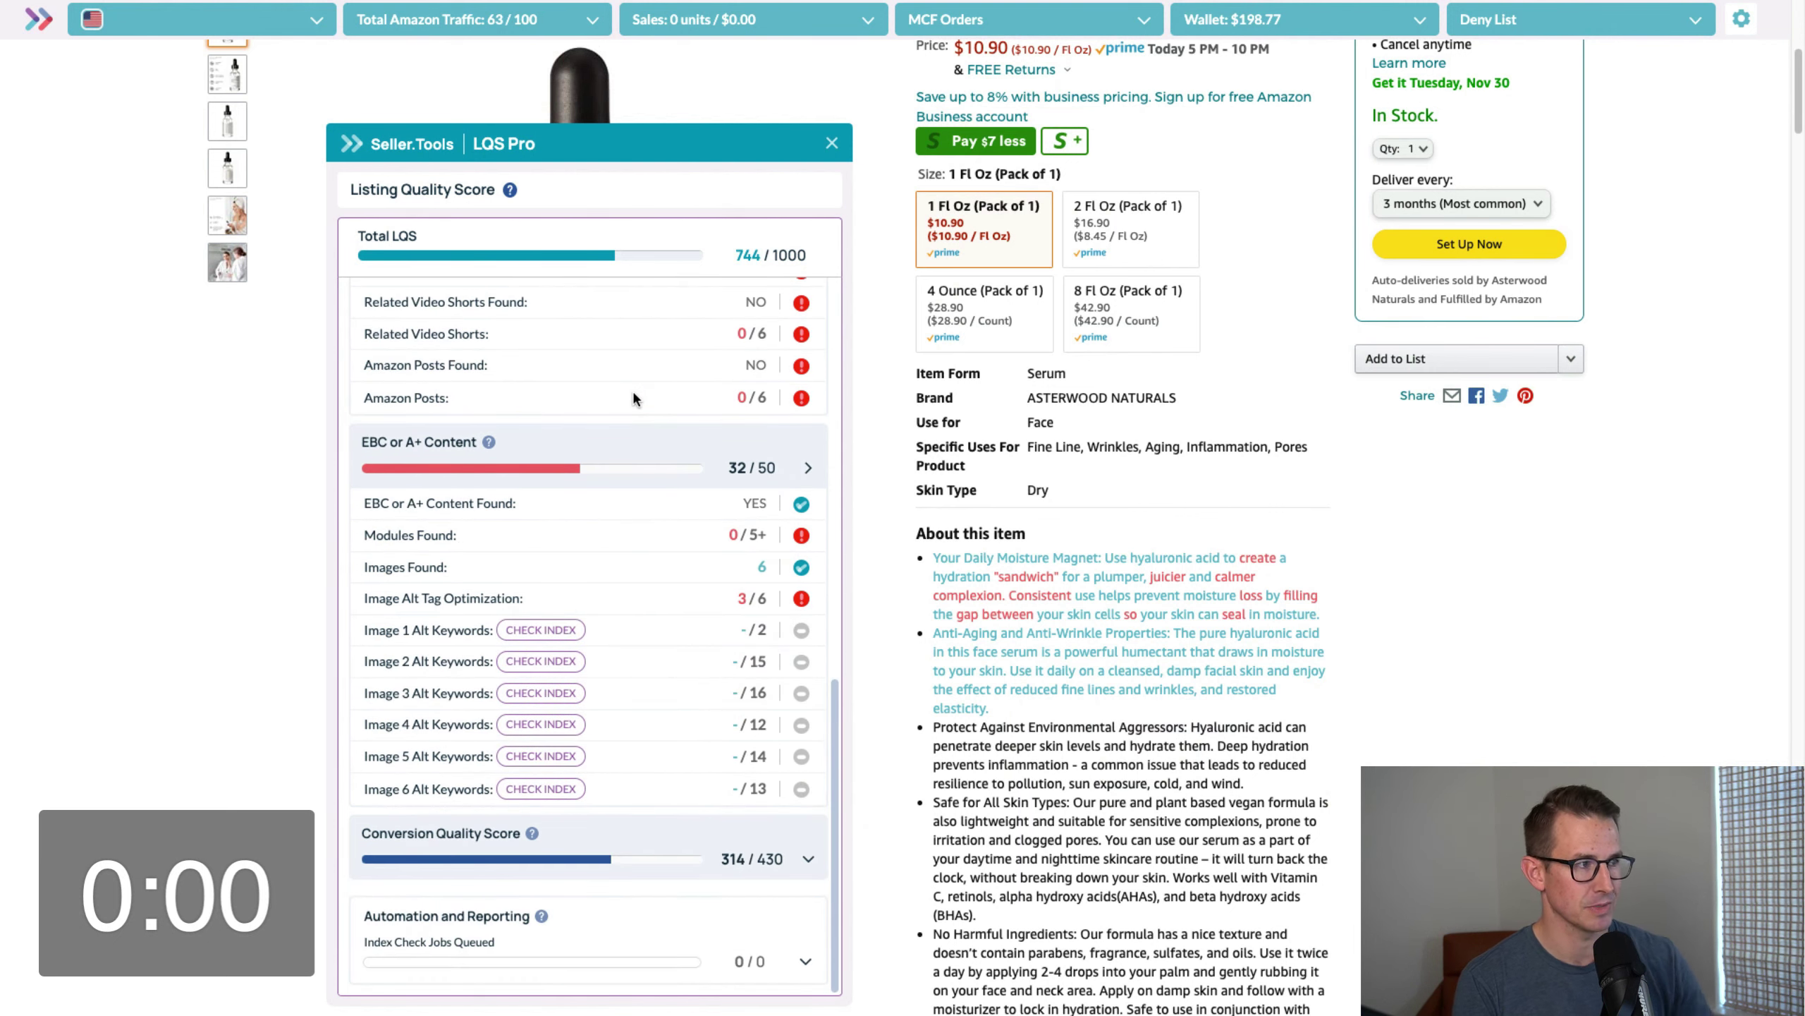
scroll(632, 390, "down", 10)
scroll(632, 390, "down", 15)
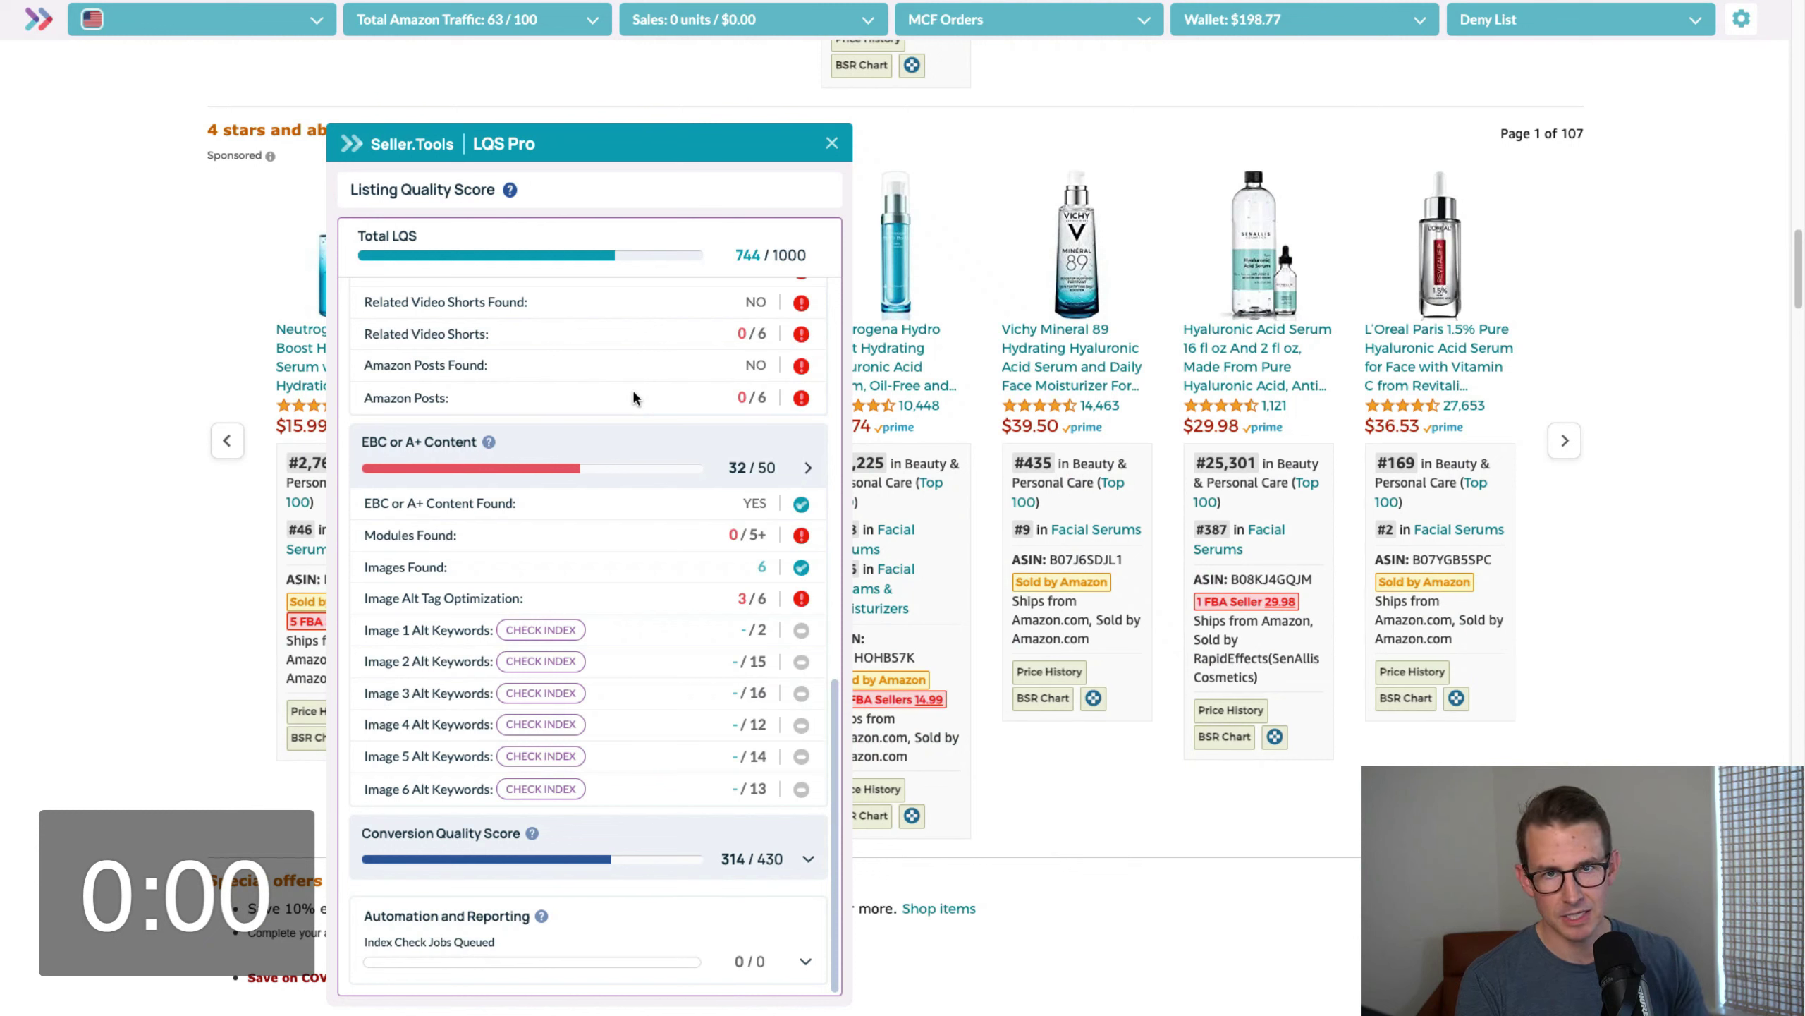
scroll(632, 397, "down", 15)
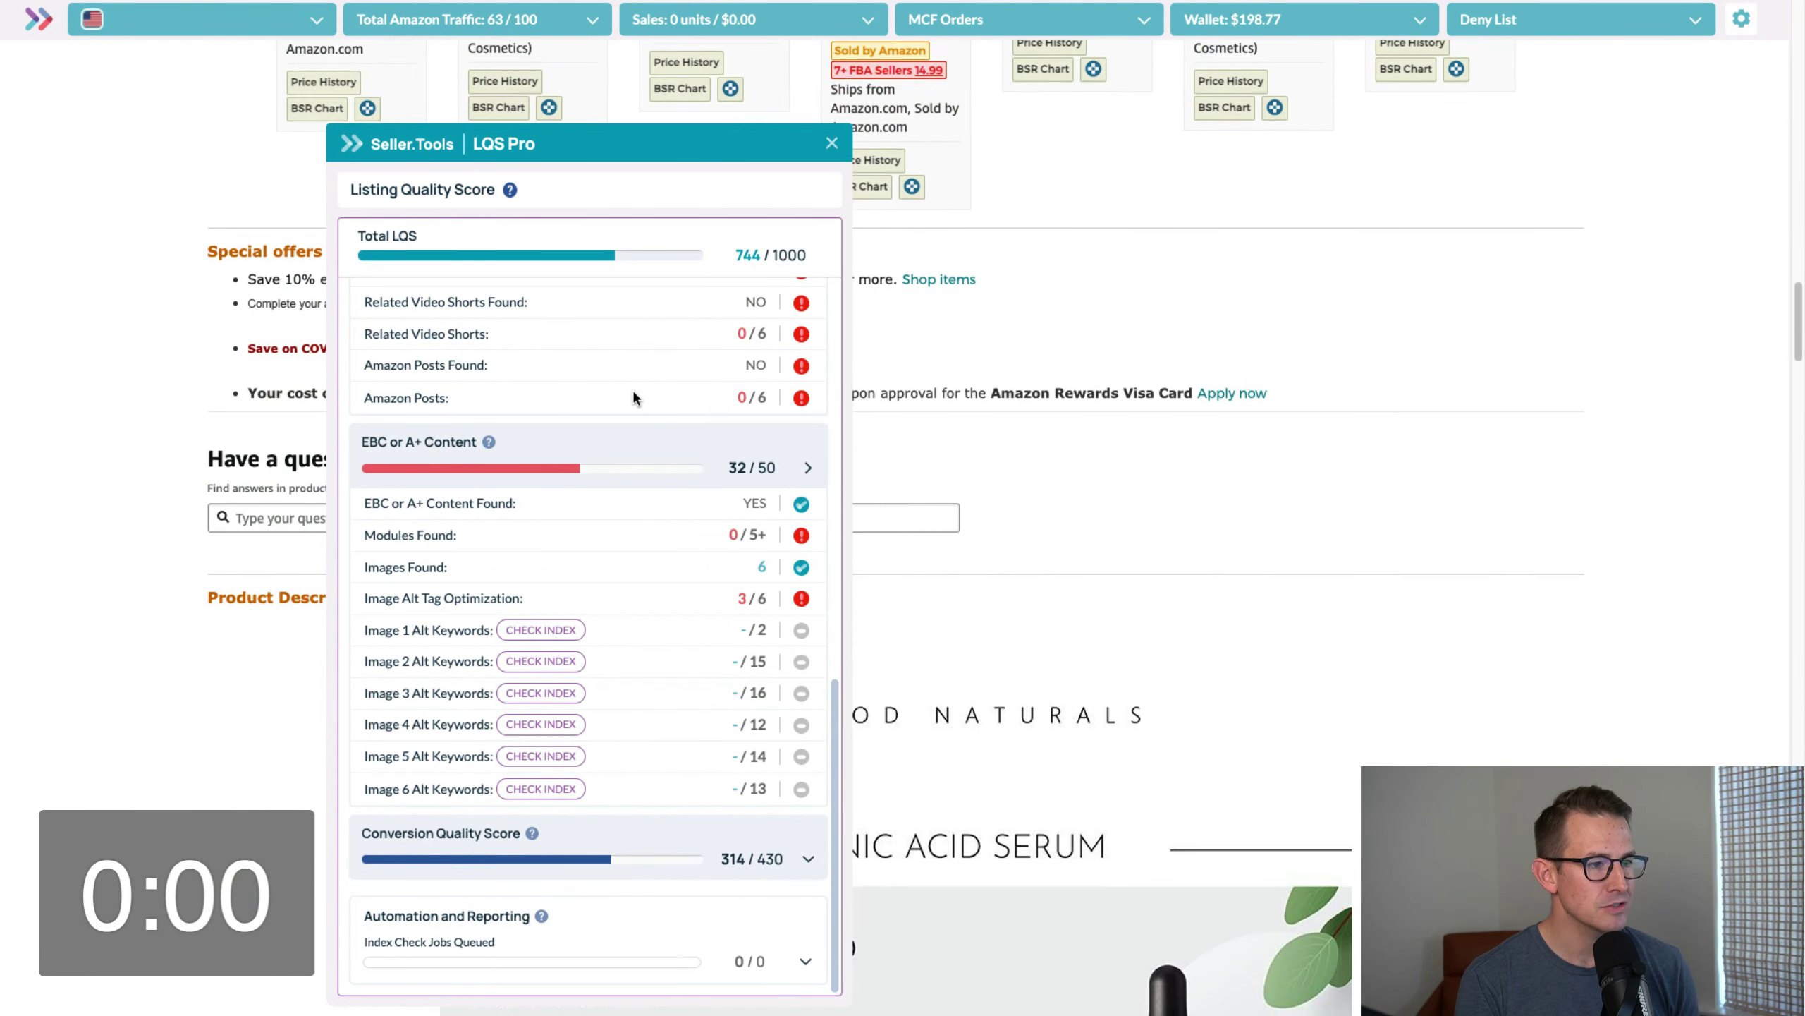
Step: Confirm Image 1 alt keywords index at 2 / 2, then expand Conversion Quality Score
left_click_drag(636, 151, 1152, 144)
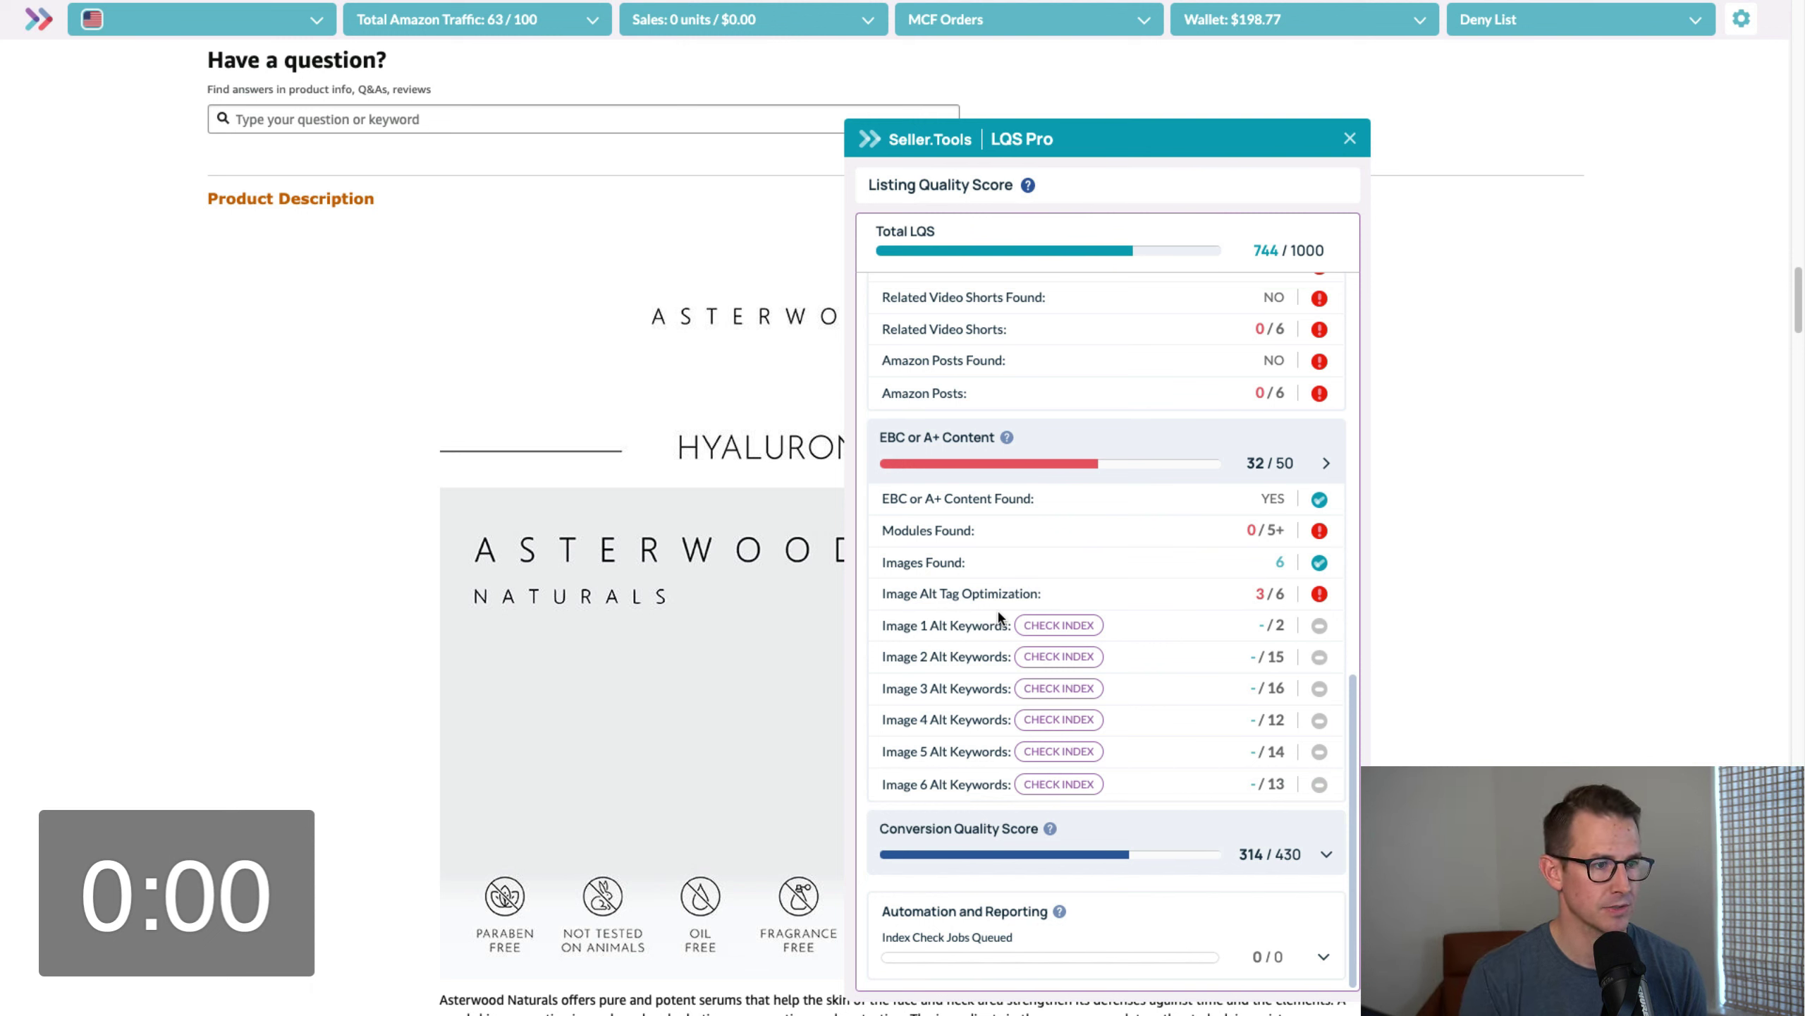
left_click(1059, 624)
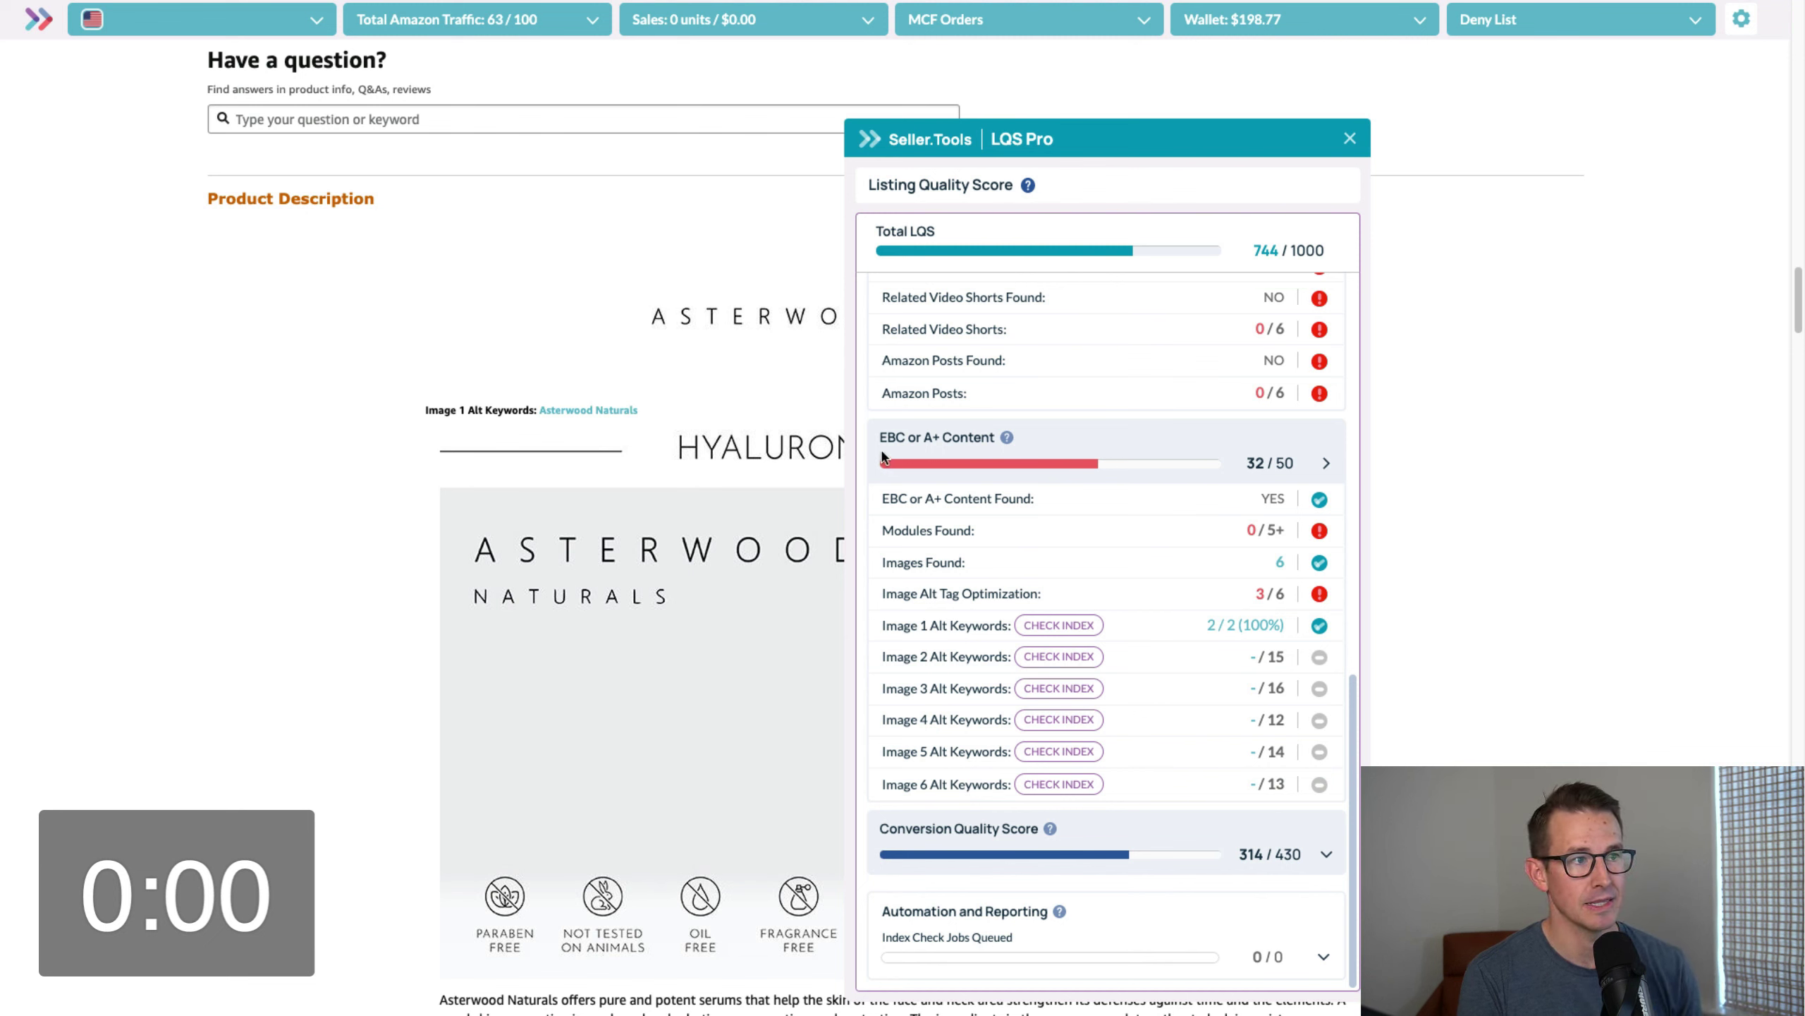
scroll(1101, 433, "down", 2)
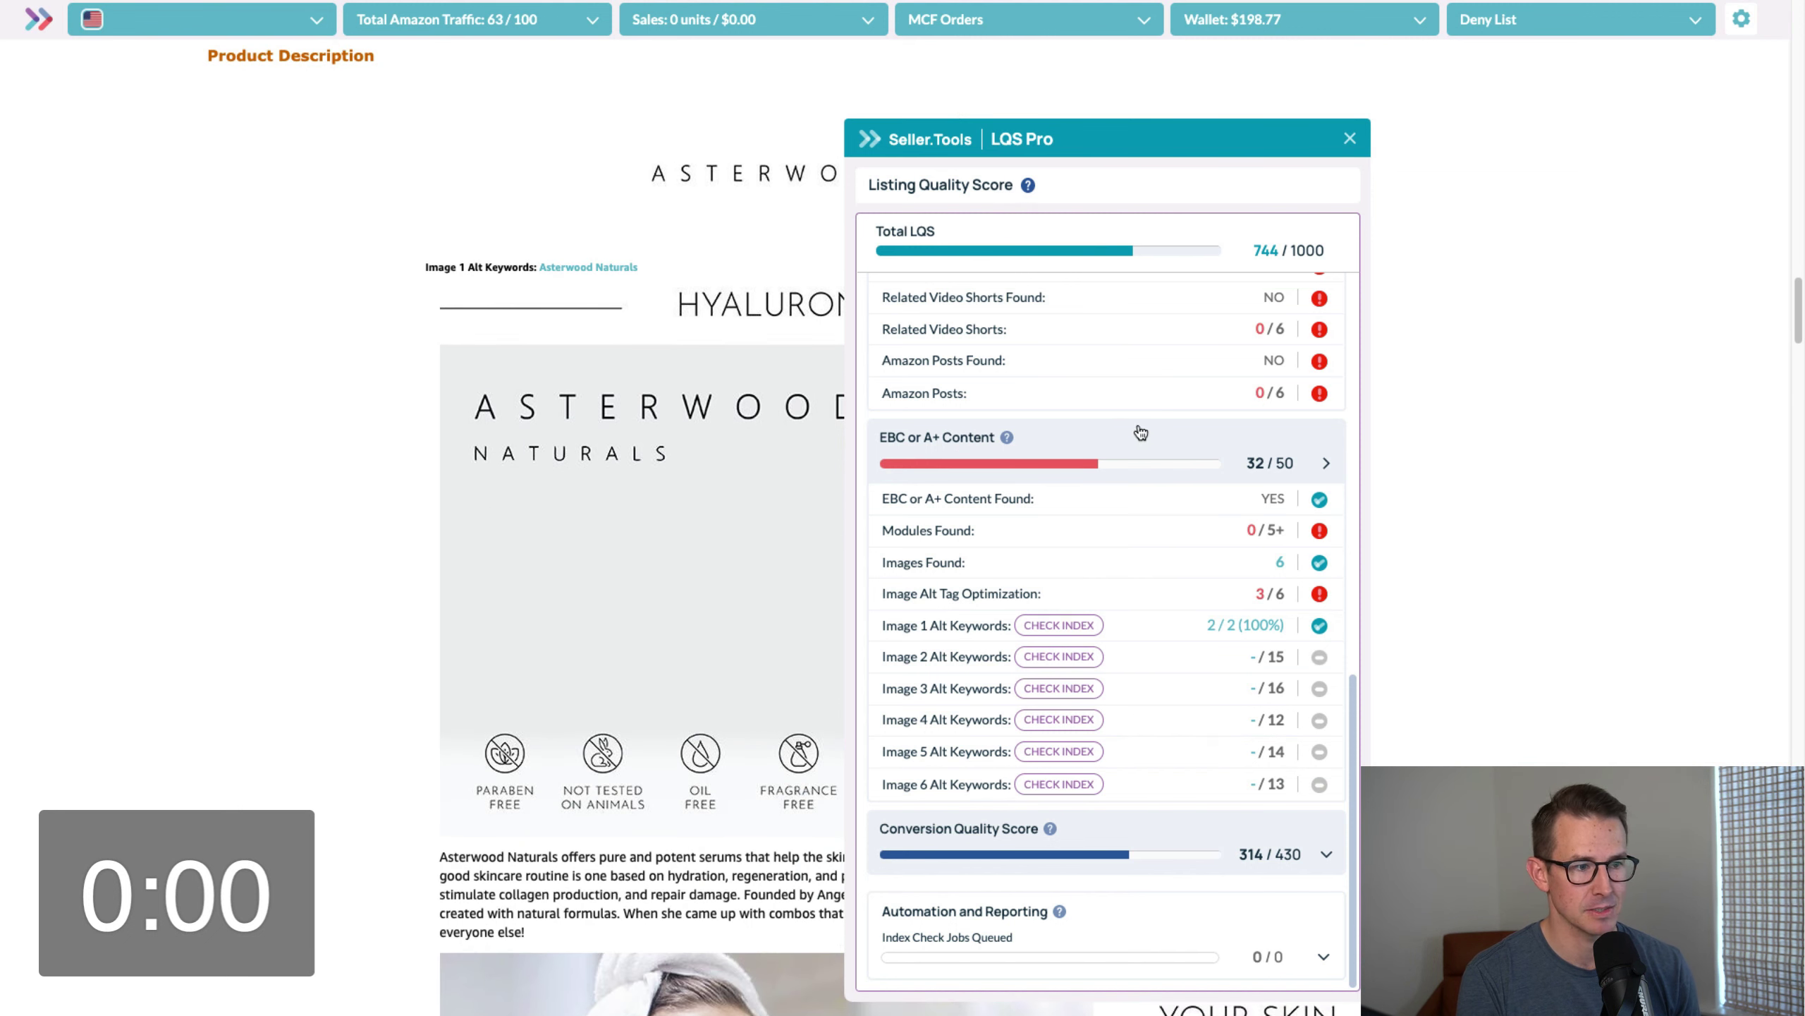
left_click(1117, 829)
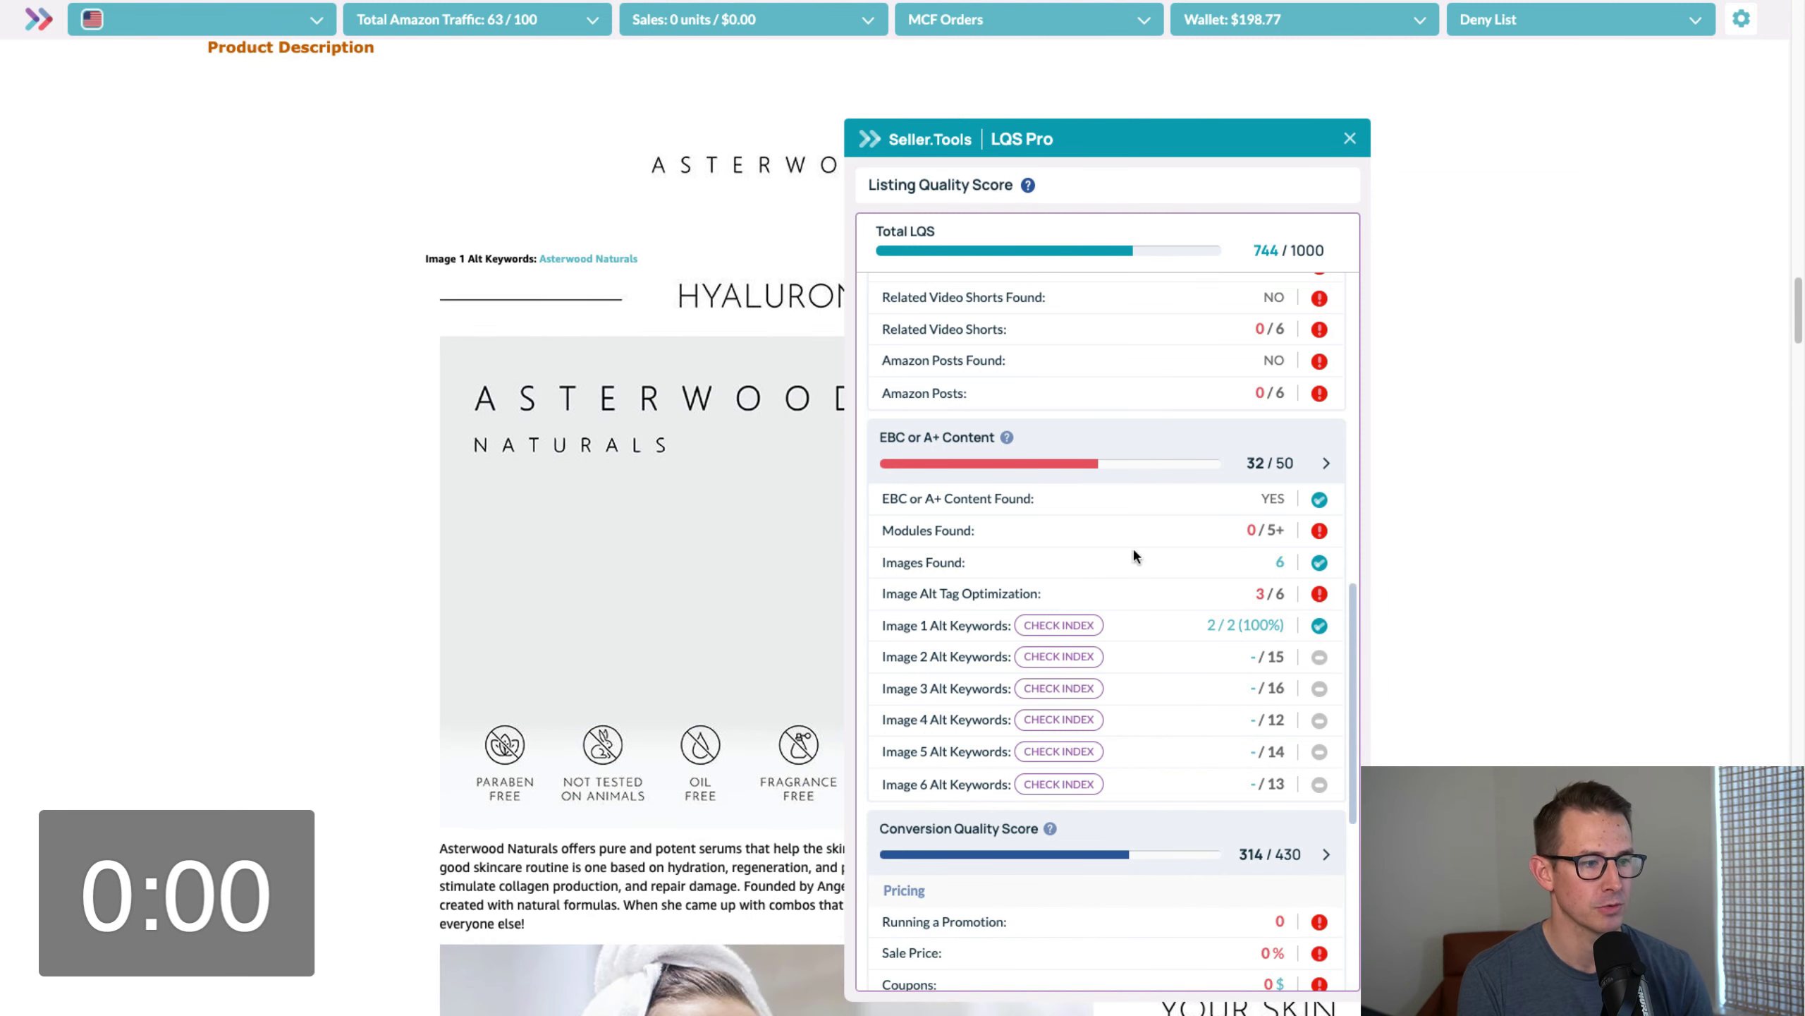
Step: Move the LQS panel off the title and price and reach the Automation and Reporting options
scroll(1135, 551, "down", 5)
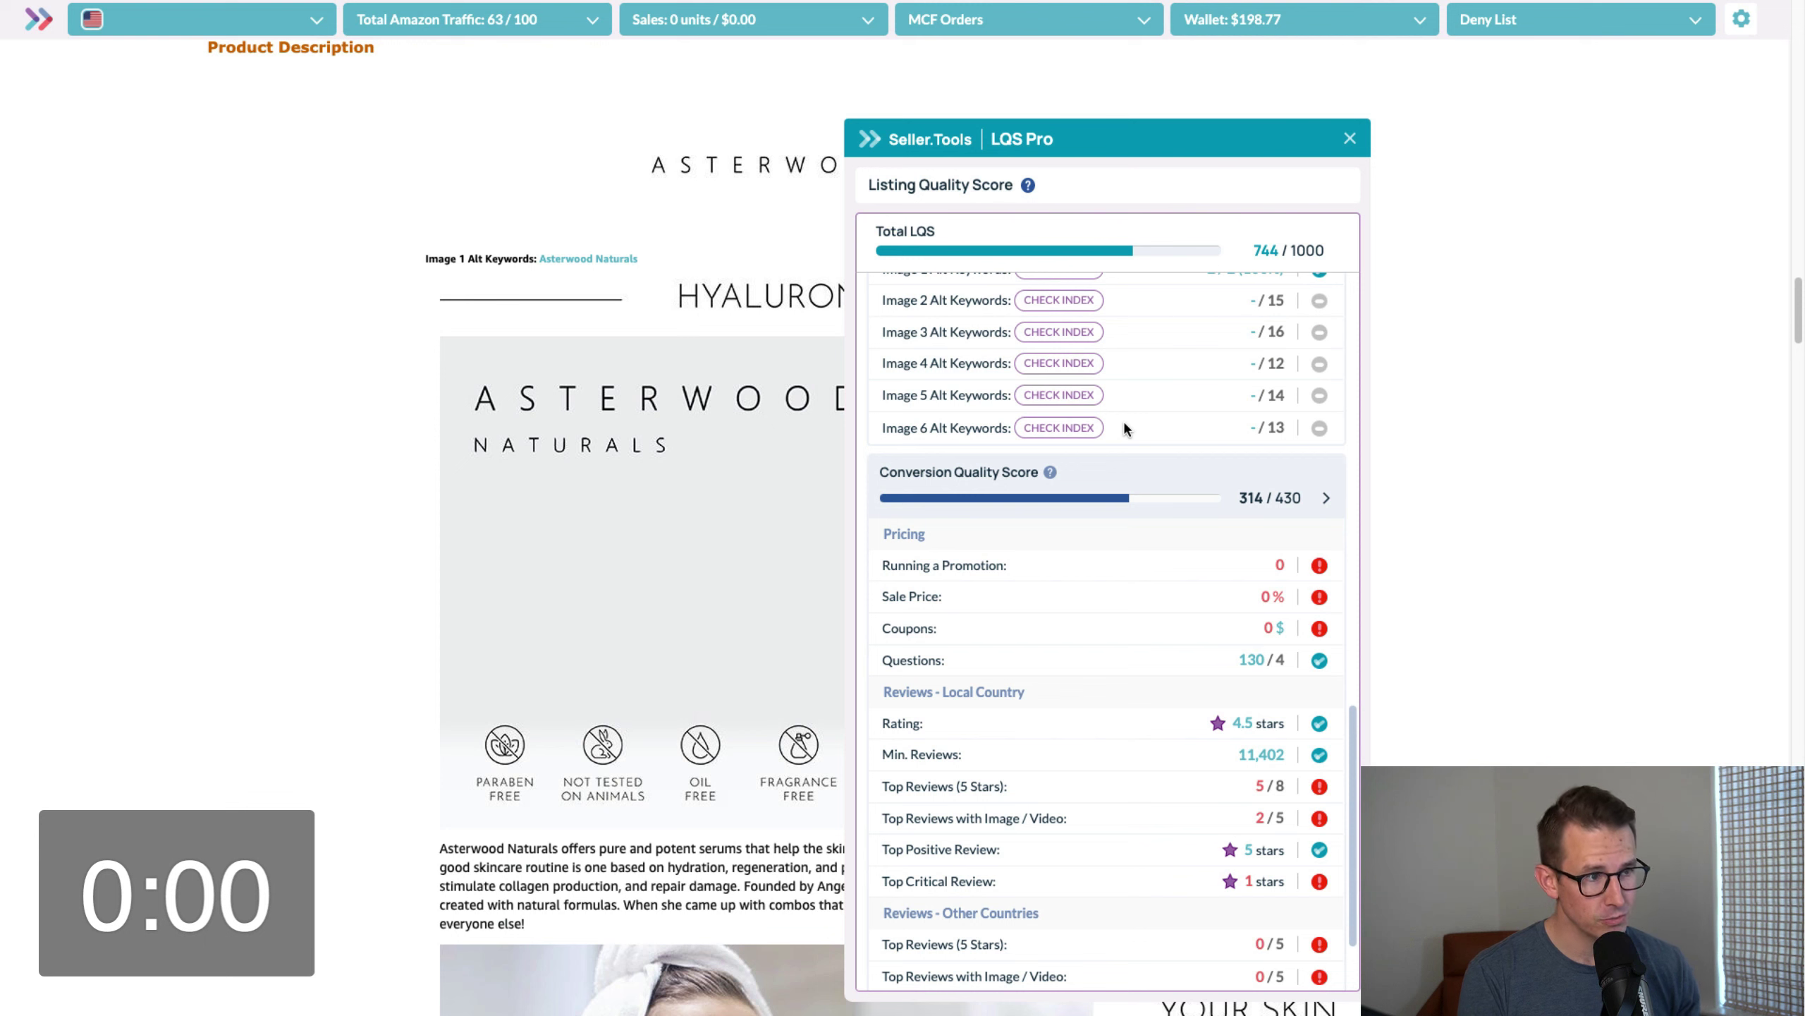
scroll(249, 544, "up", 15)
scroll(247, 540, "up", 3)
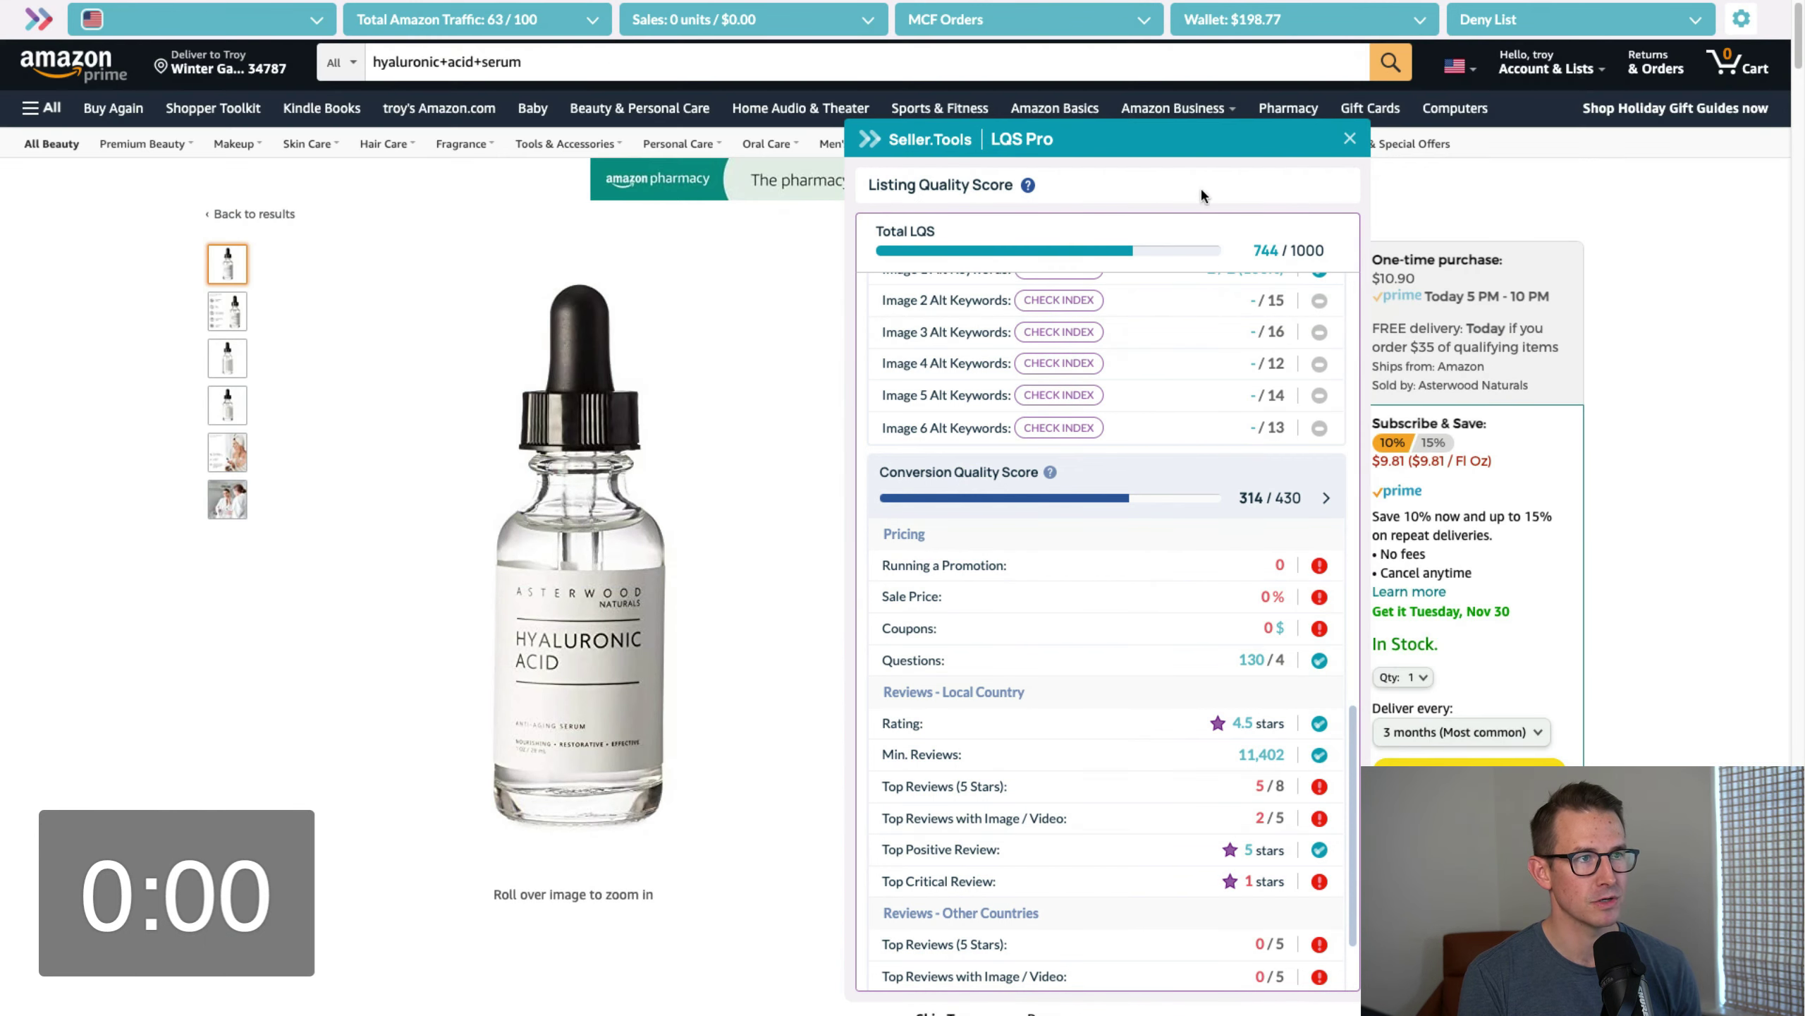
left_click_drag(1193, 142, 623, 146)
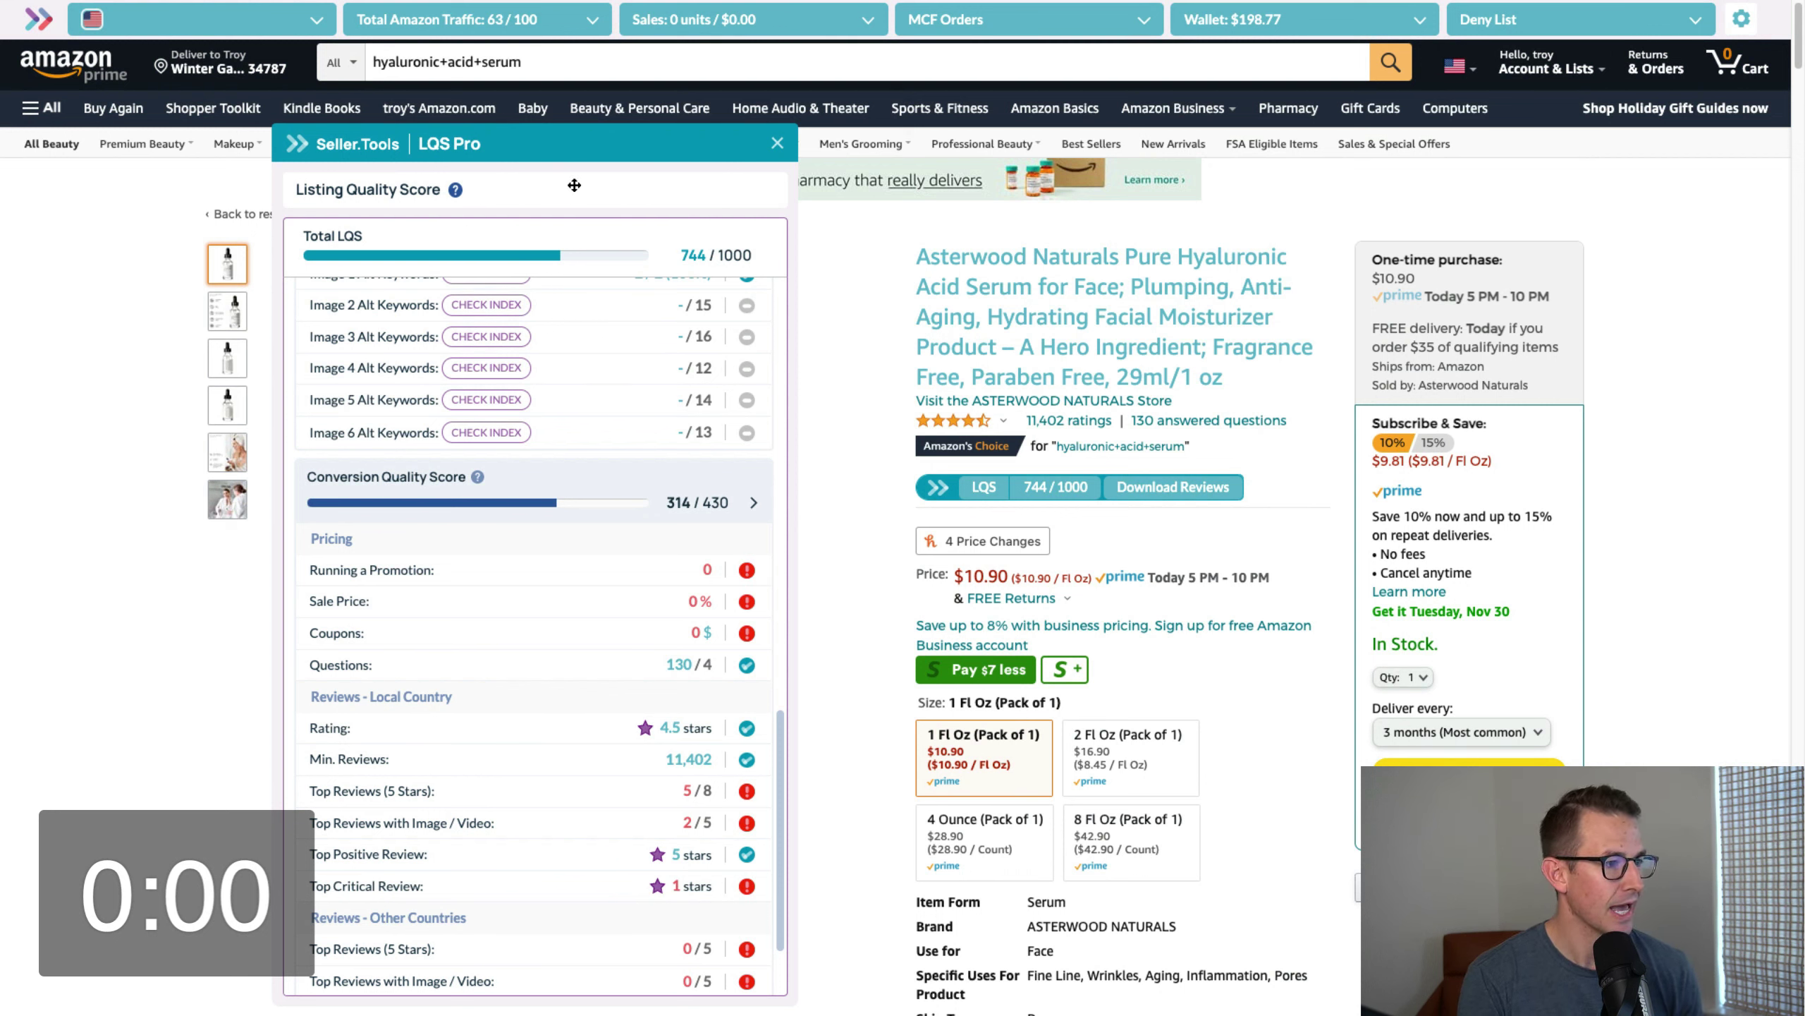
scroll(561, 683, "down", 2)
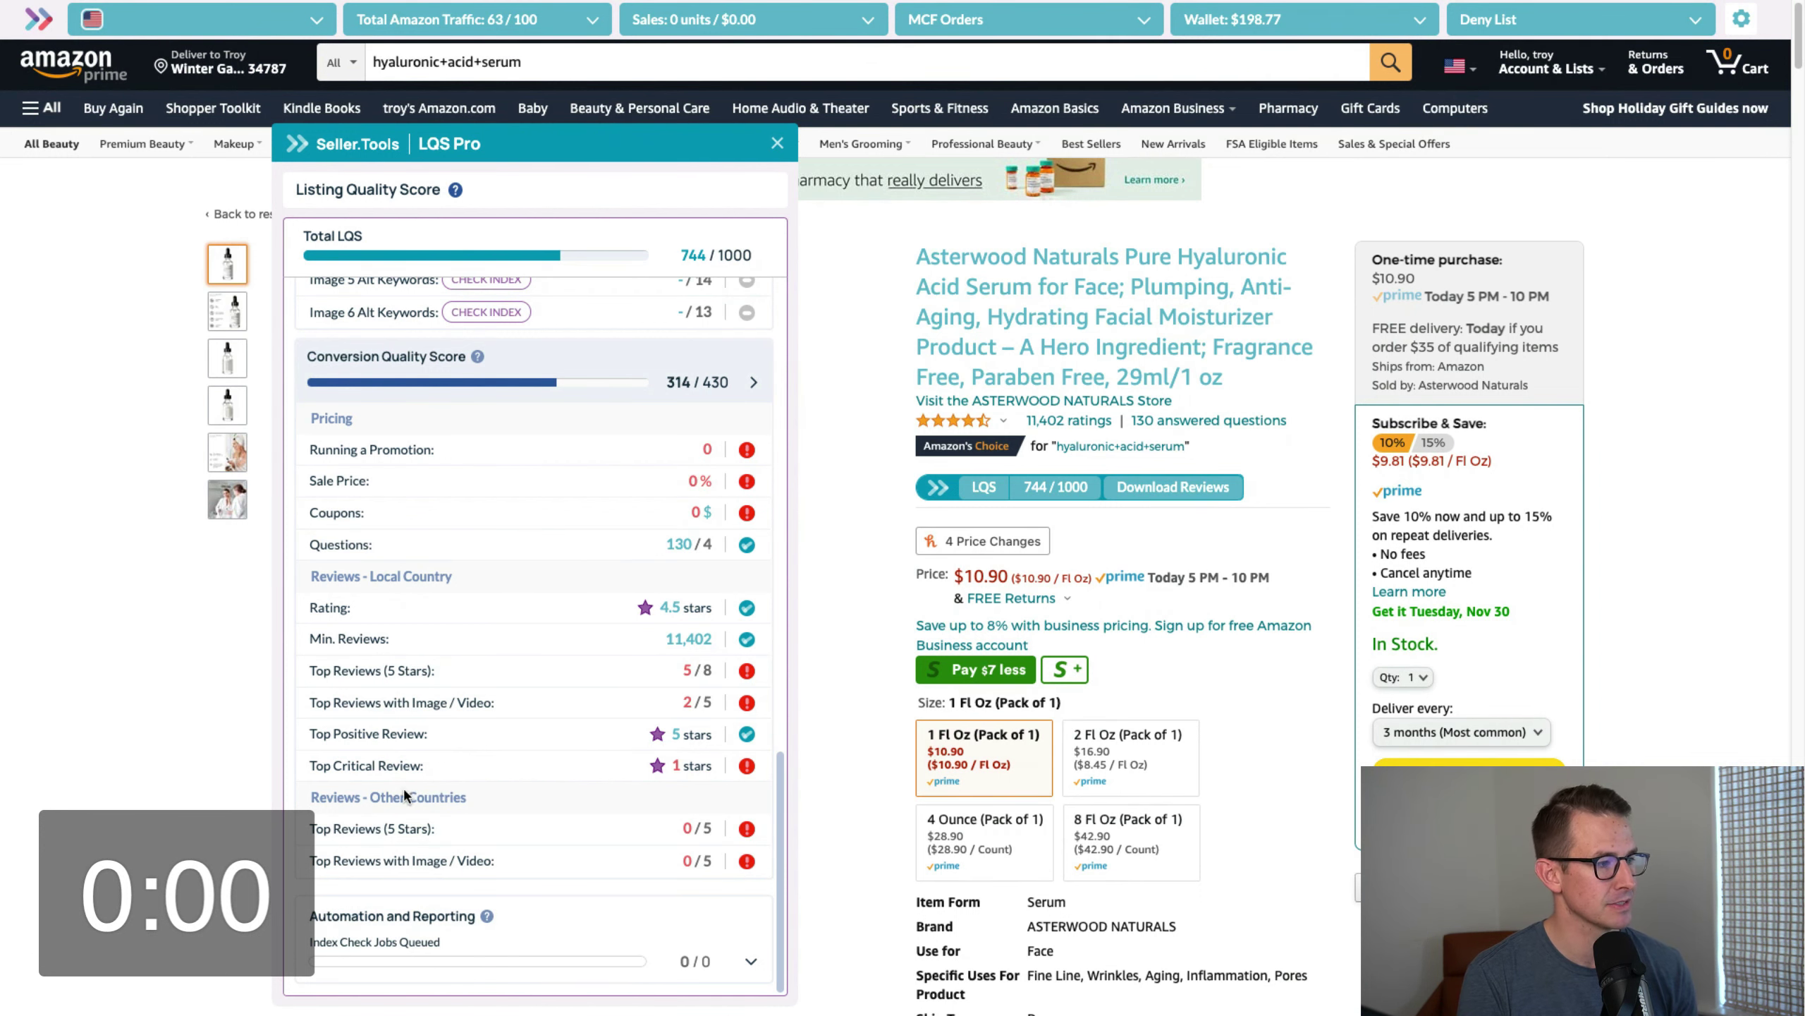
scroll(456, 791, "down", 1)
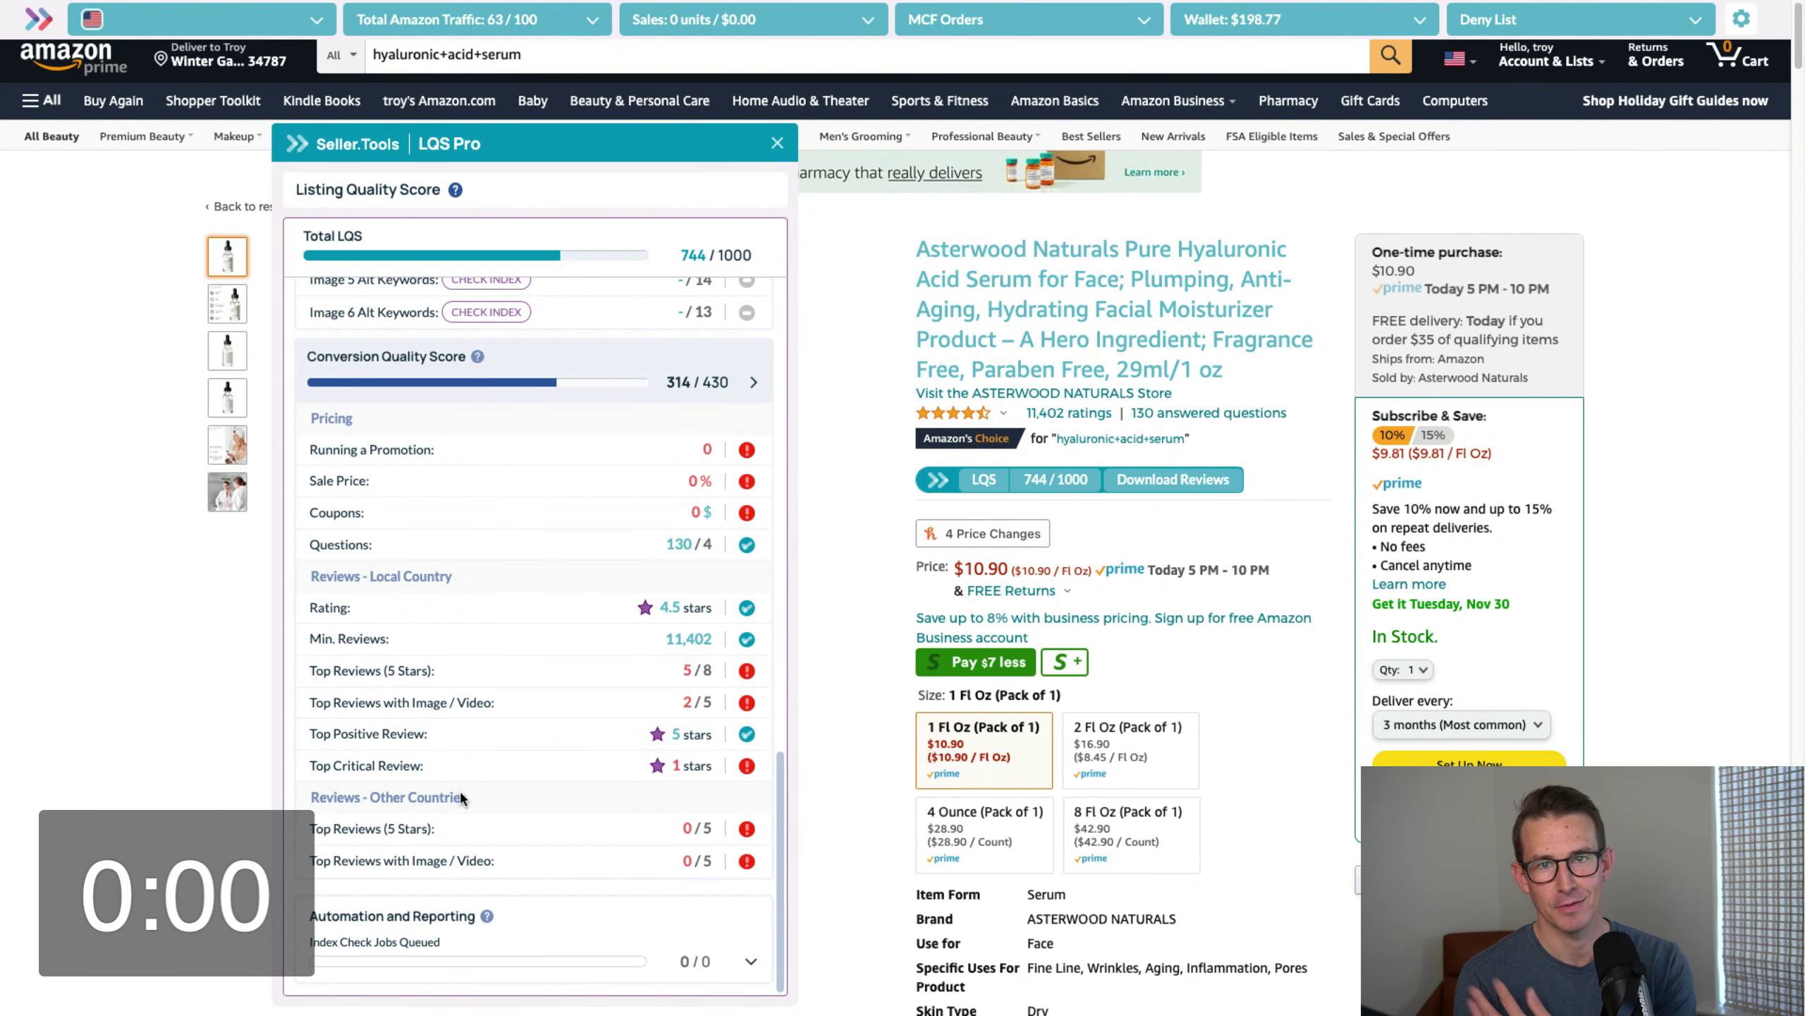
scroll(531, 751, "down", 5)
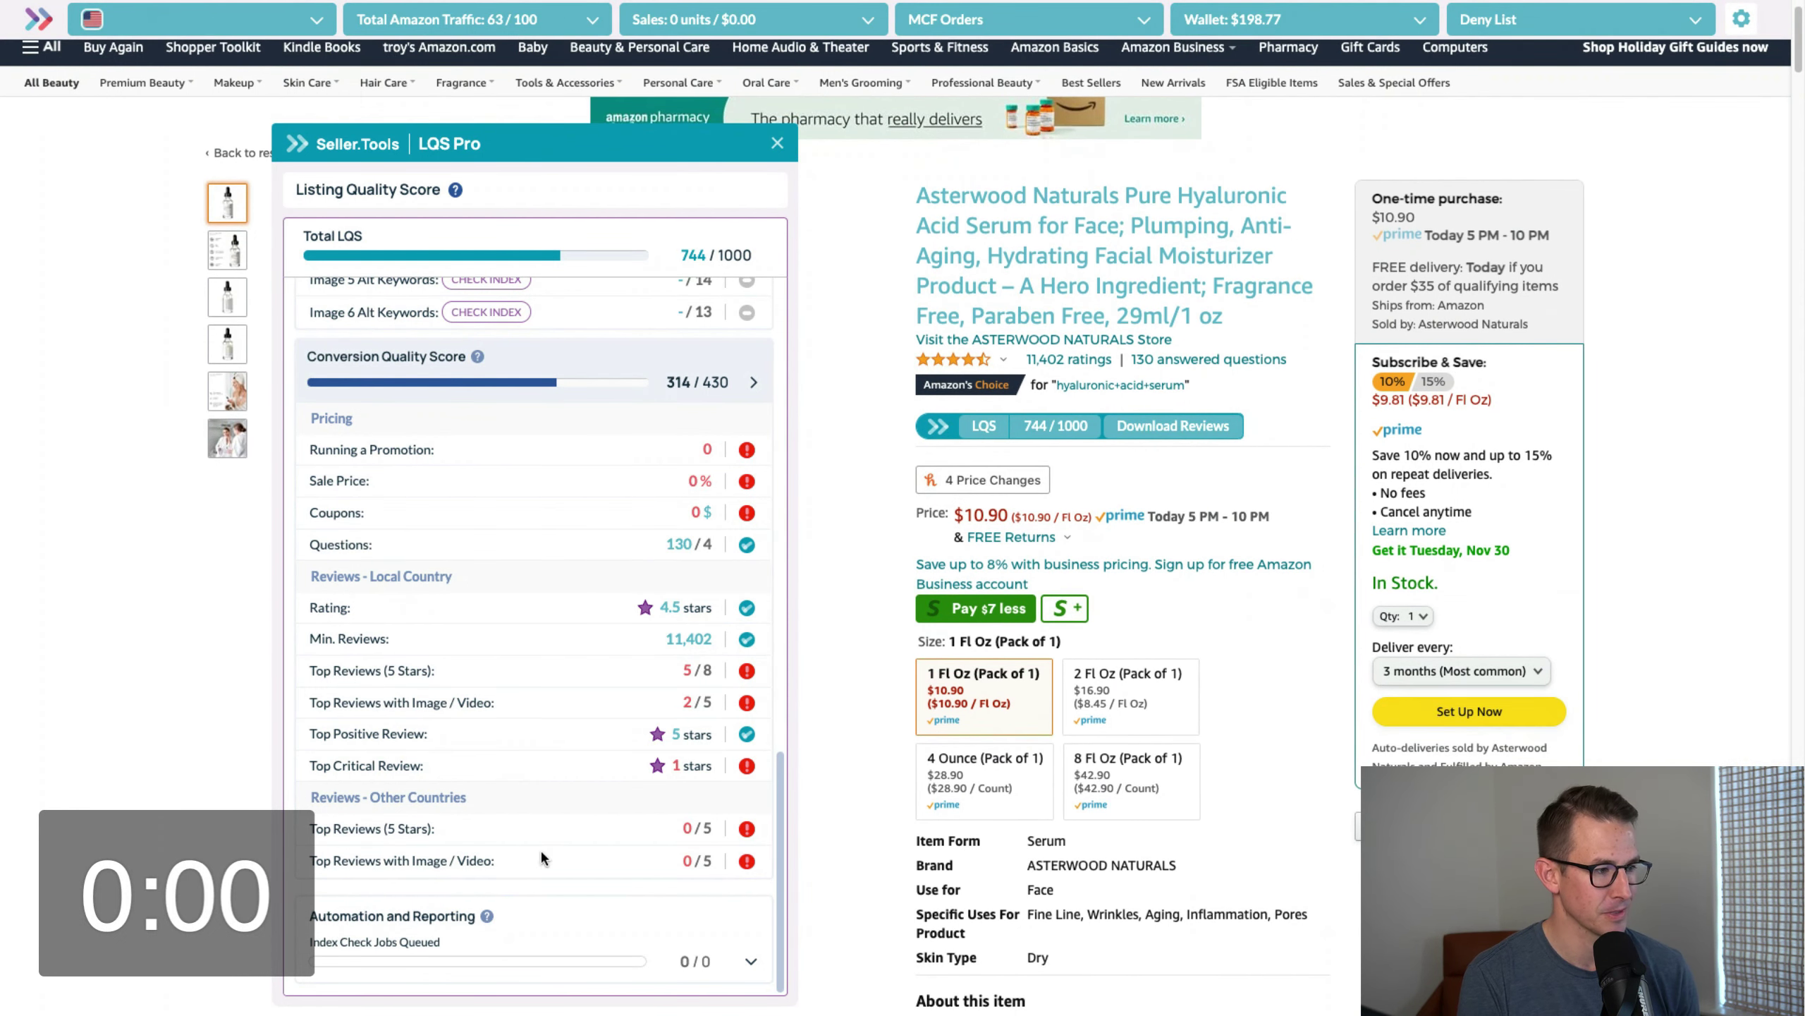
scroll(567, 730, "down", 1)
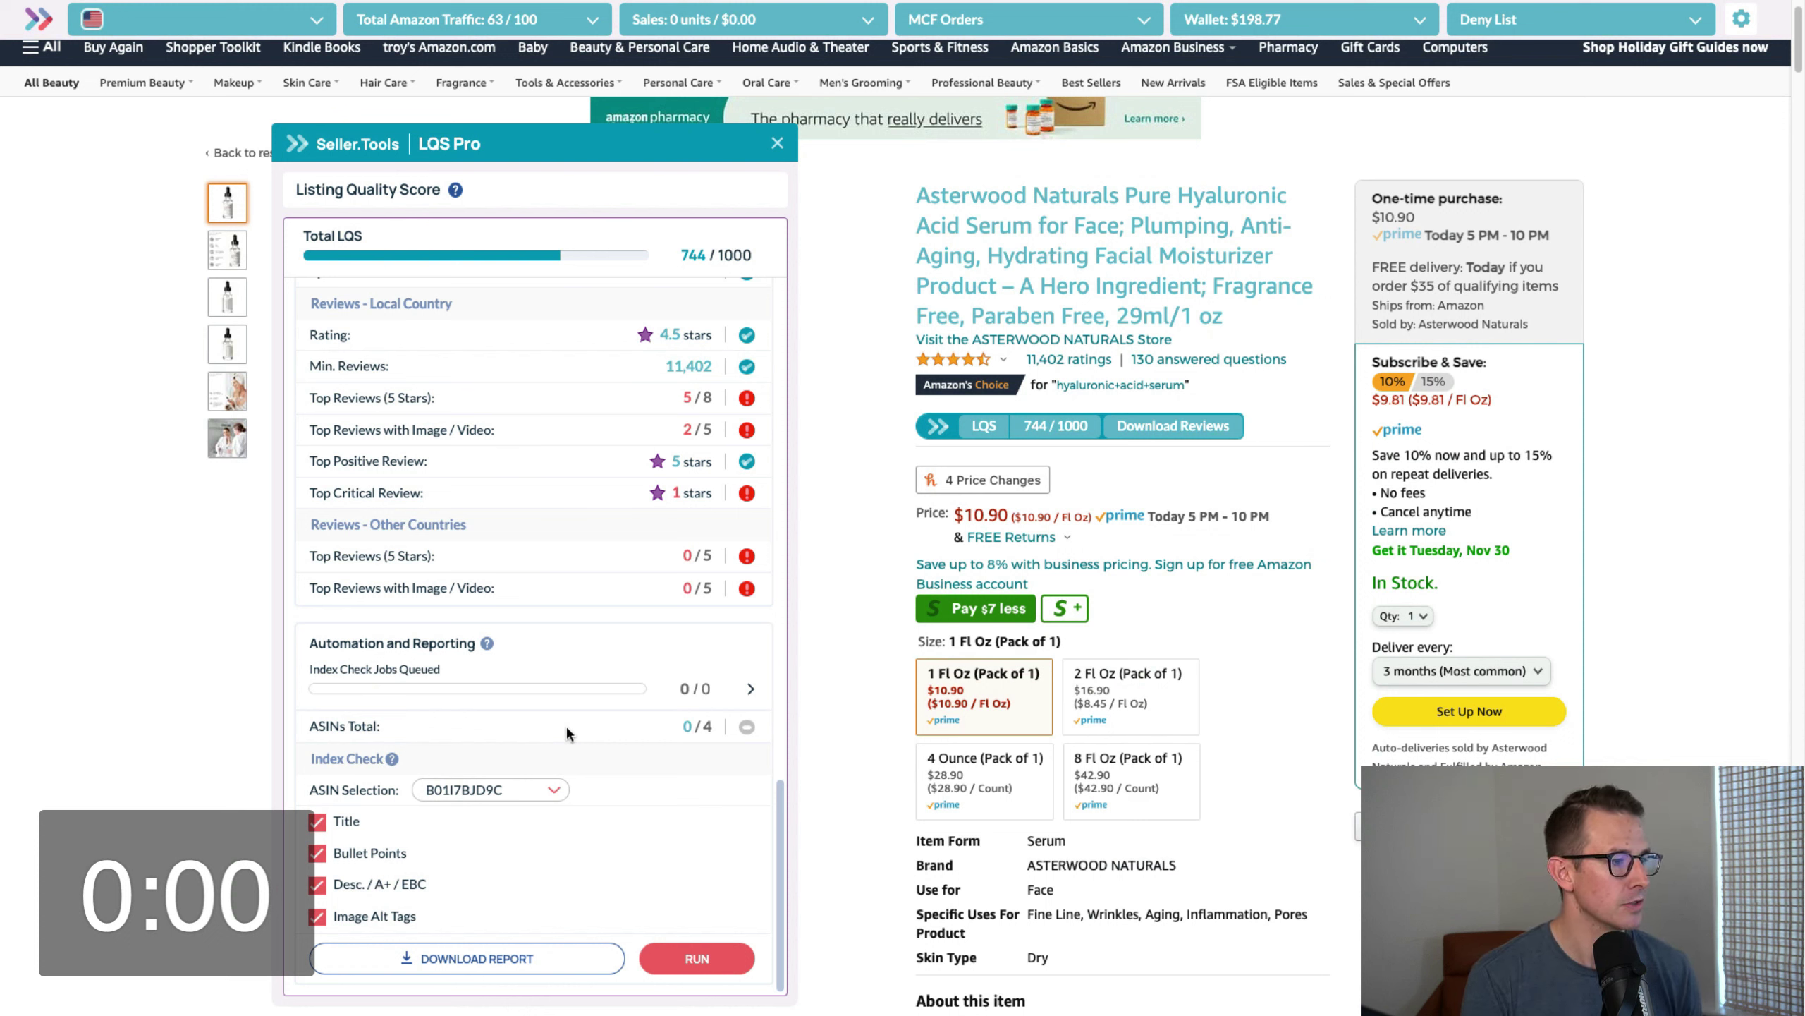
Step: Add ASIN B01GUK7NV2 alongside B01I7BJD9C and run the index check for both
left_click(537, 790)
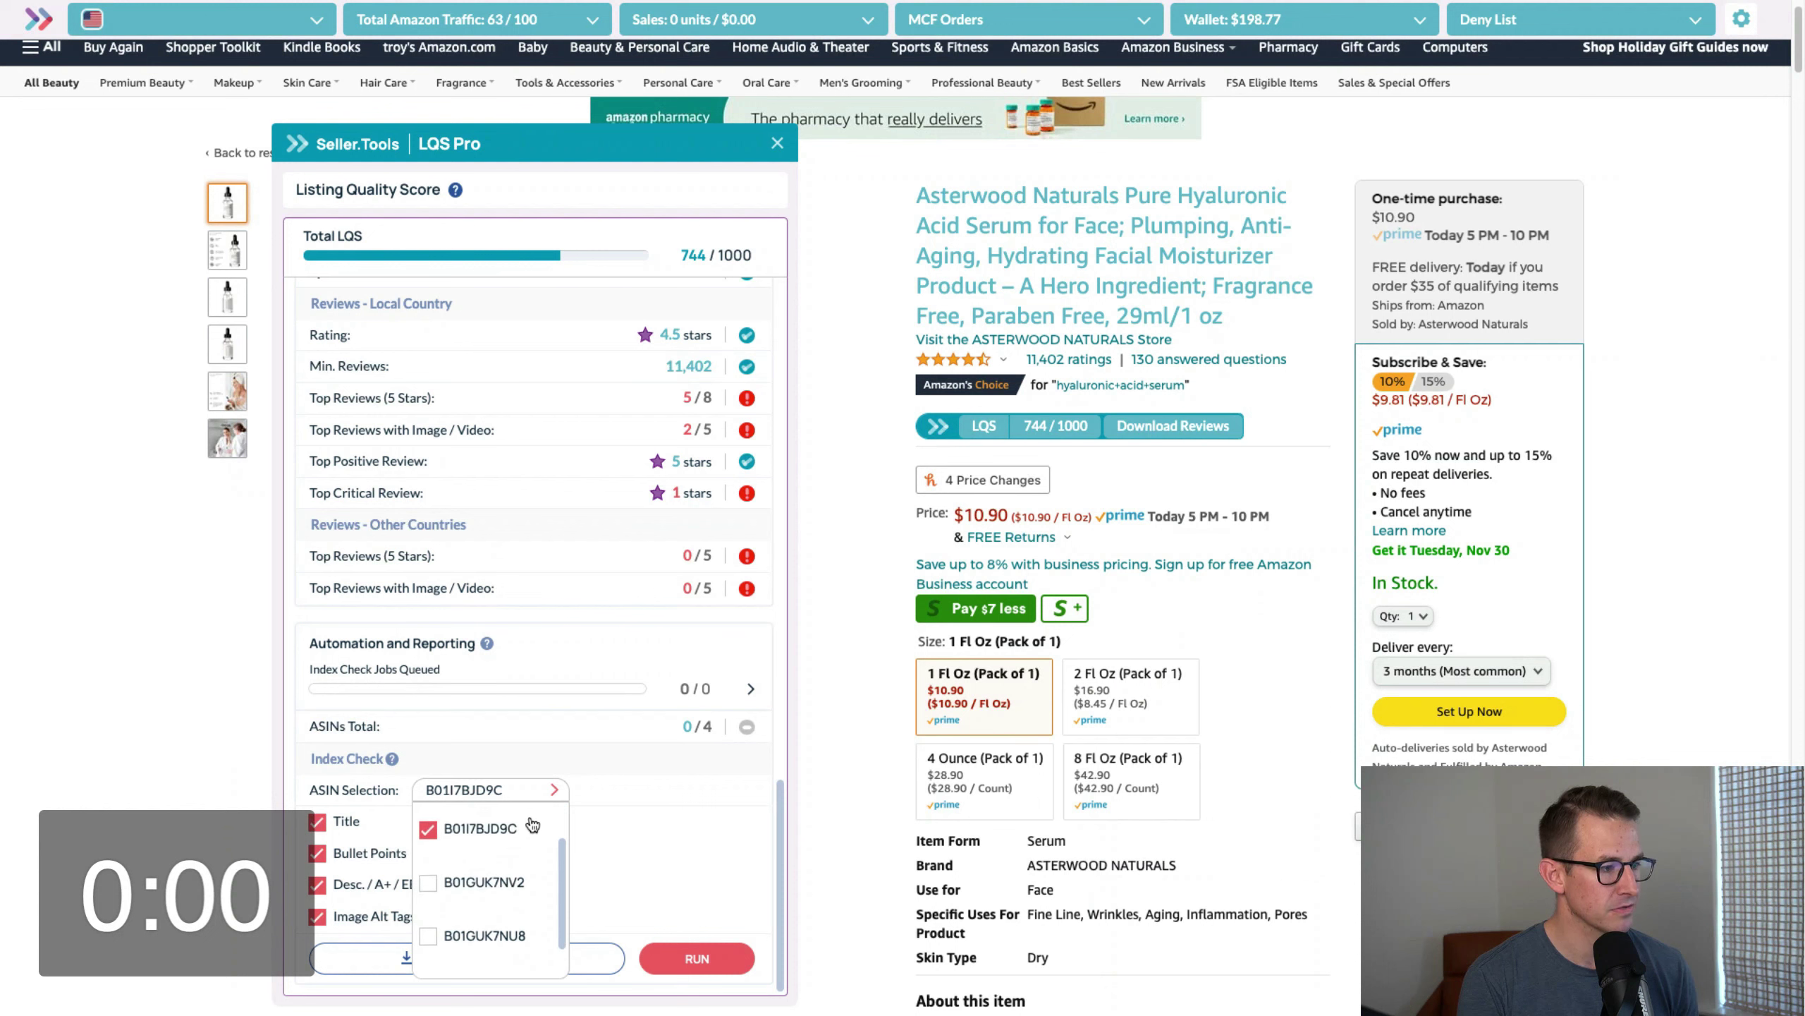
left_click(429, 875)
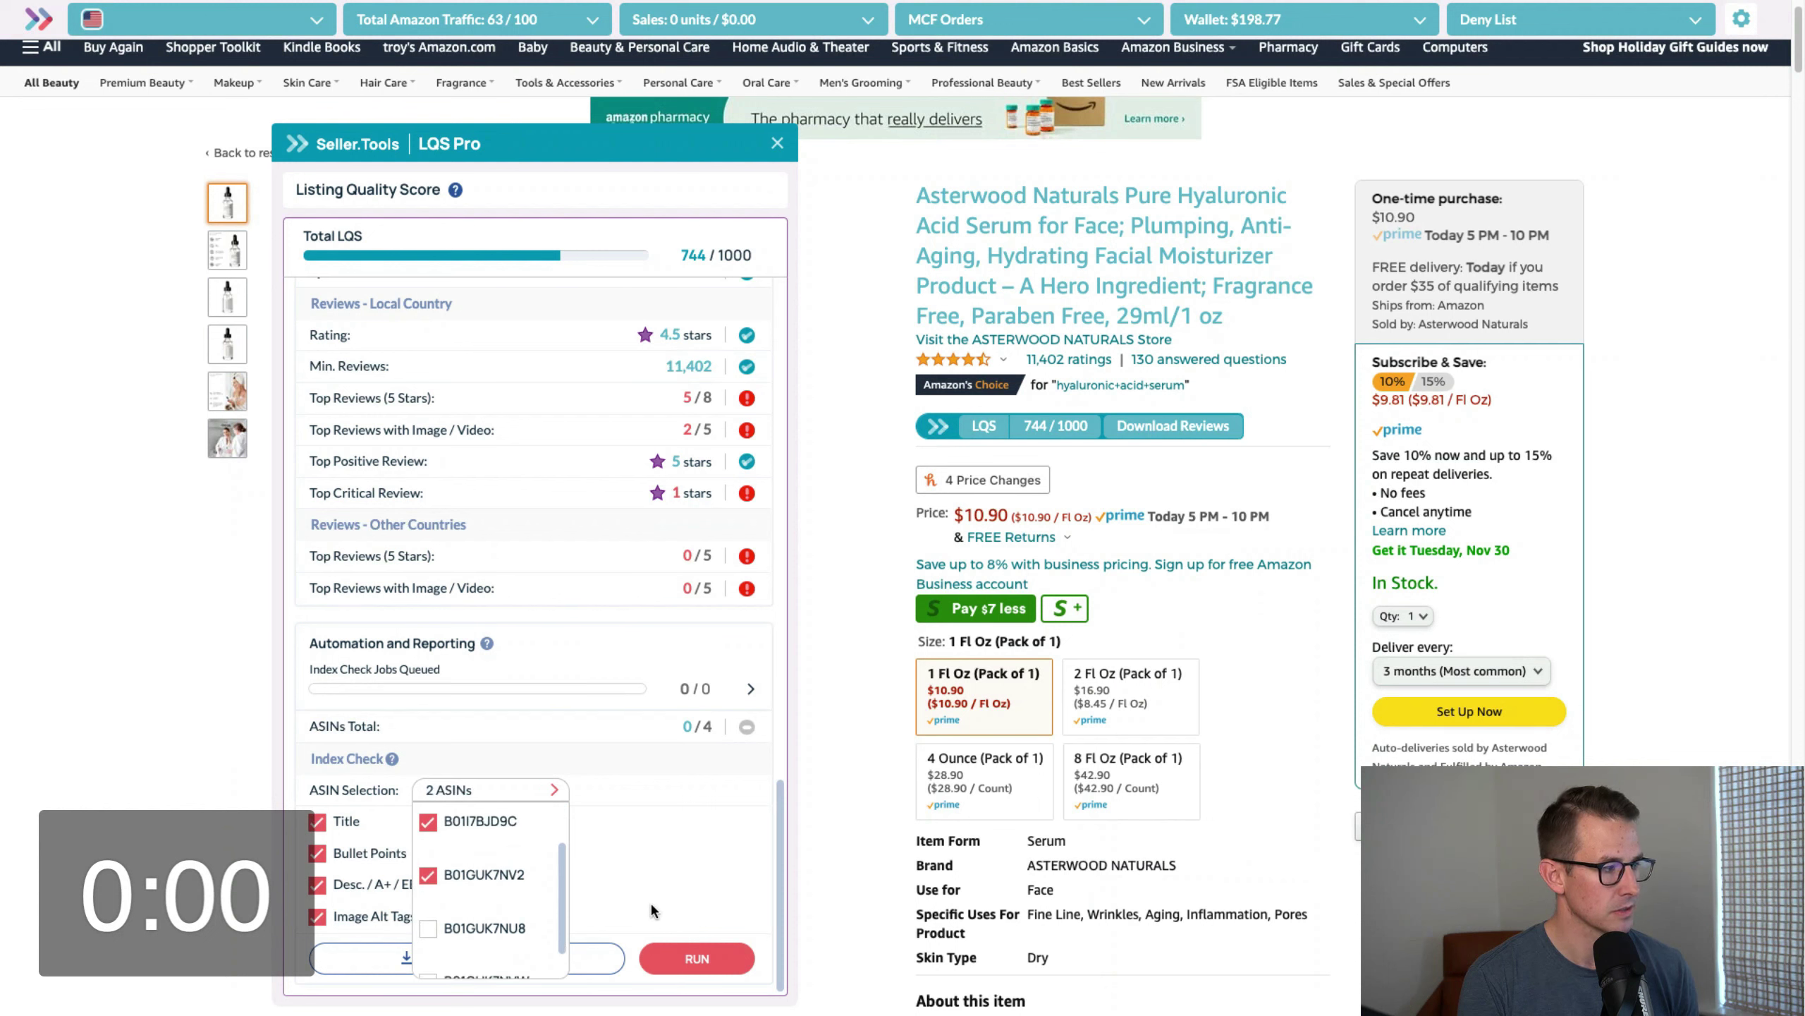
left_click(739, 954)
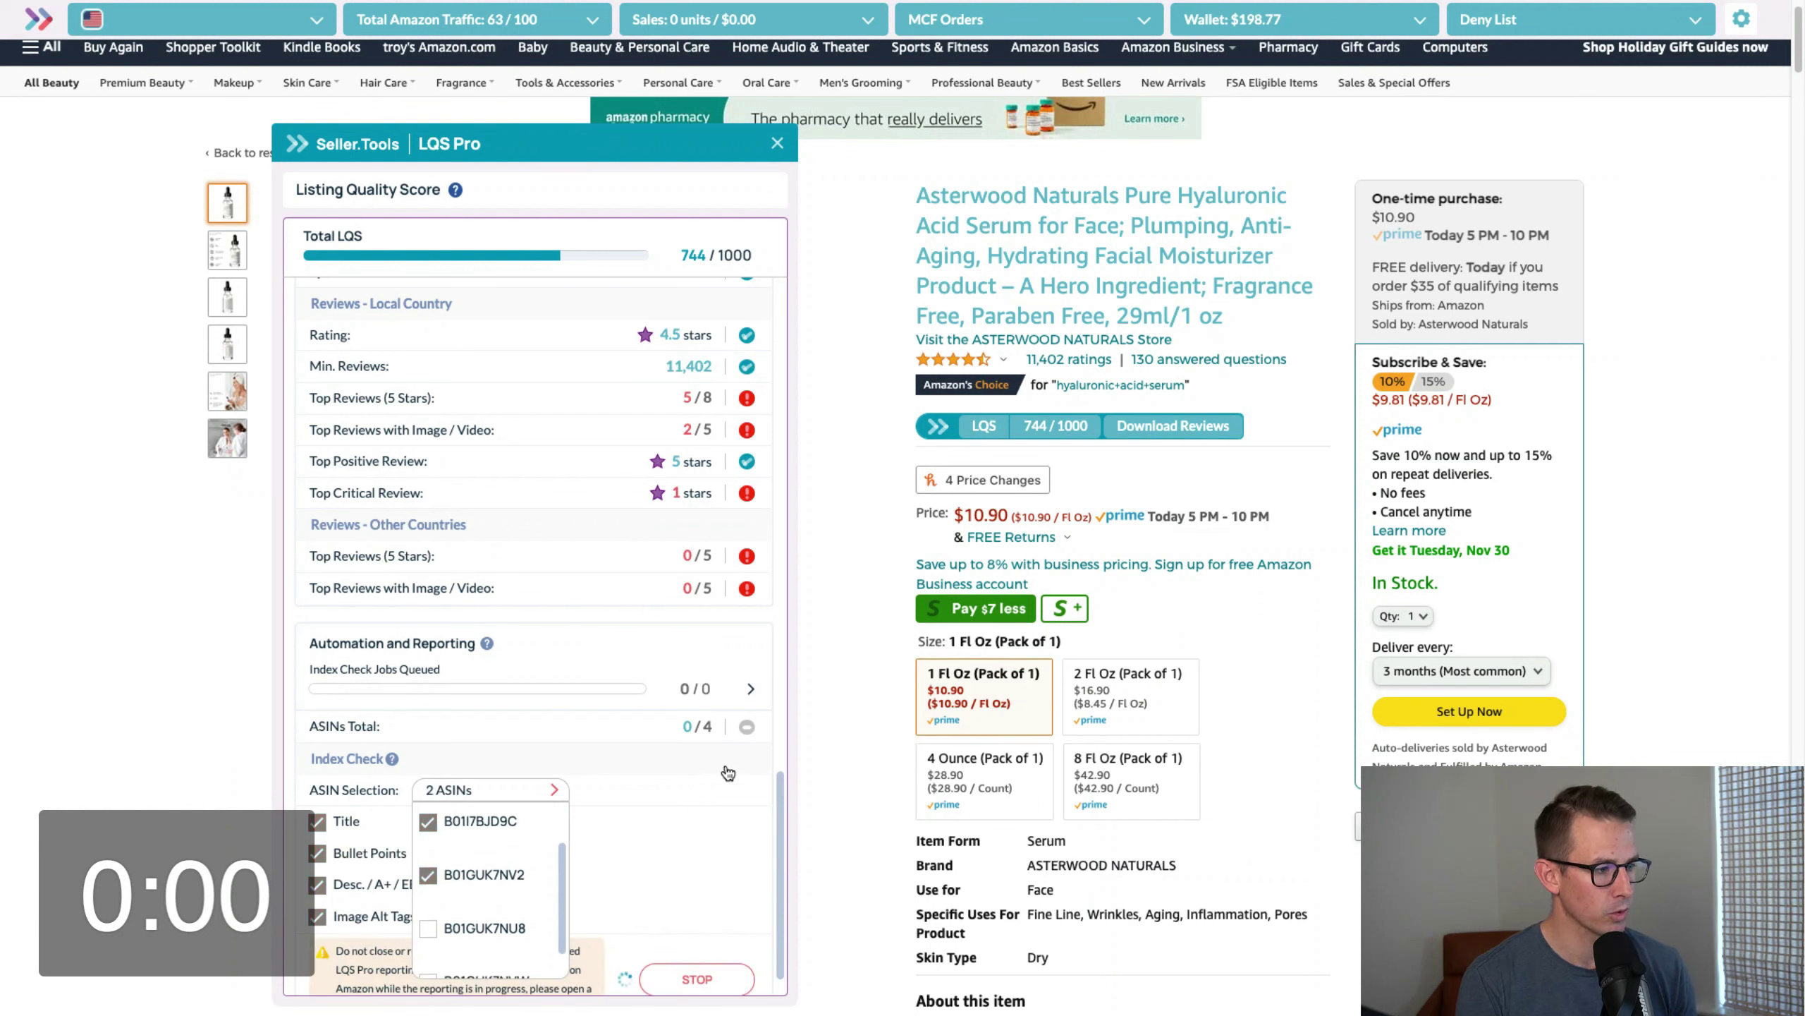
scroll(674, 790, "down", 1)
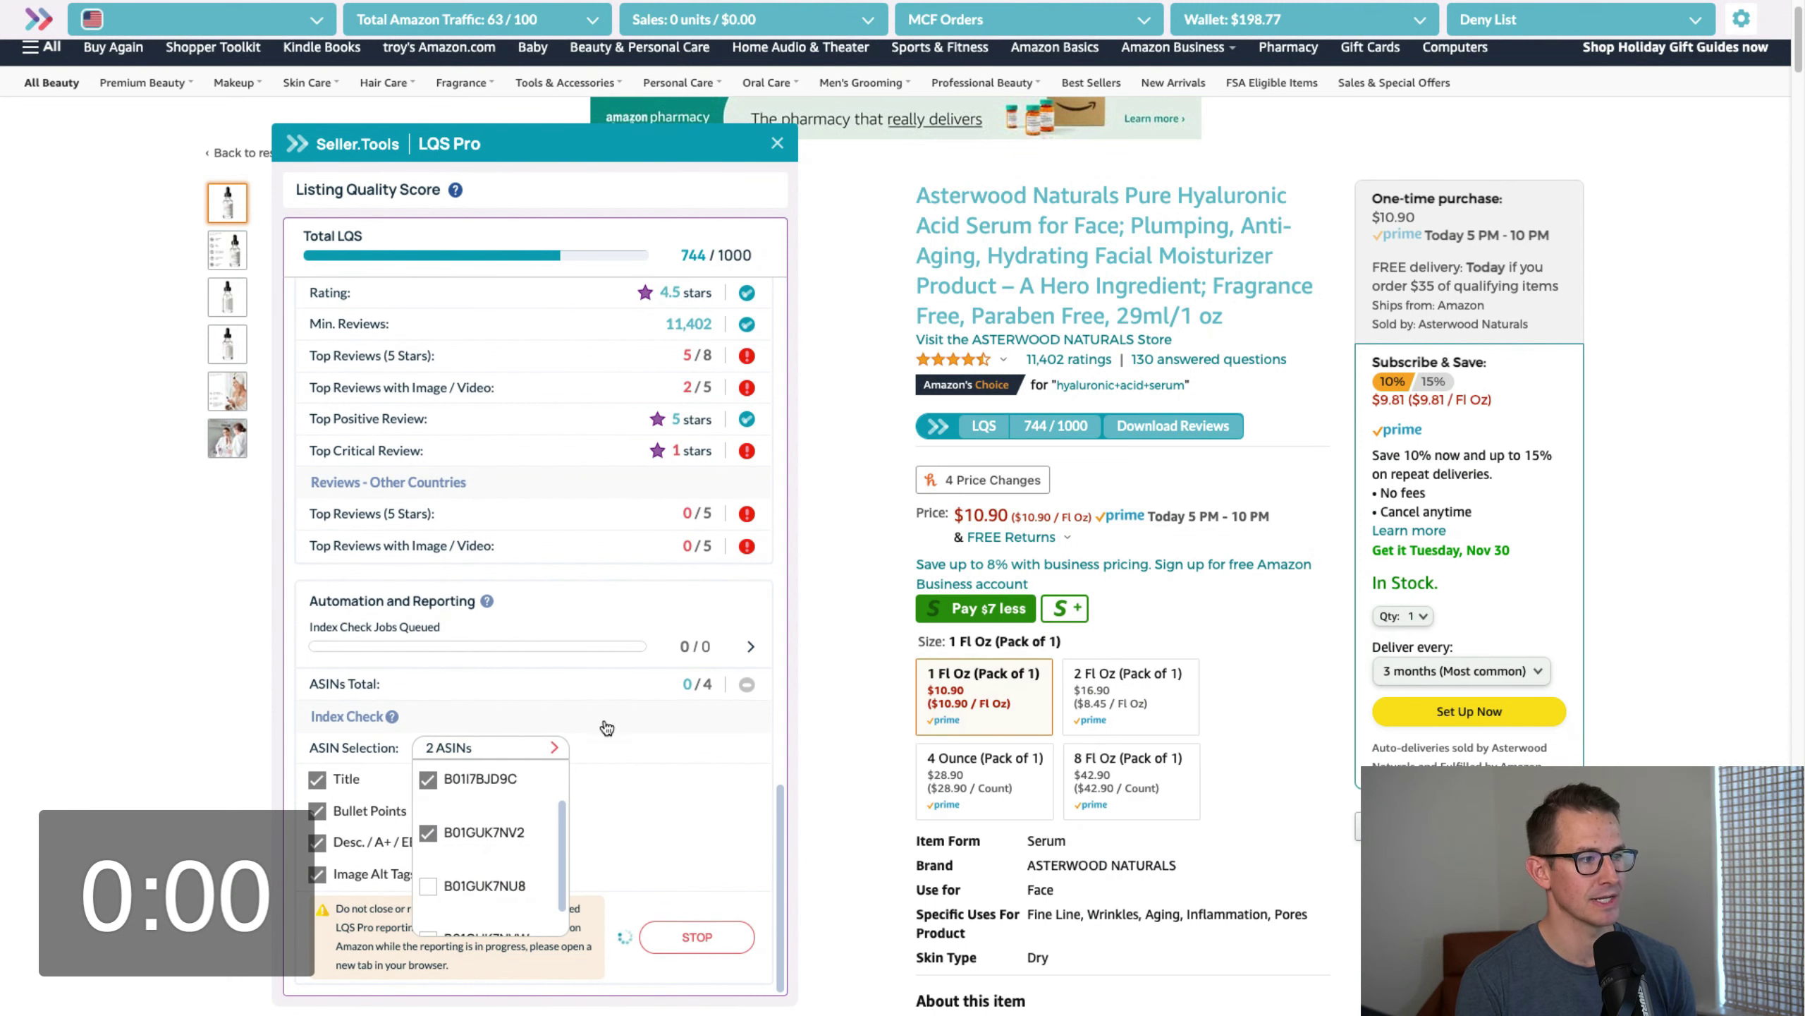